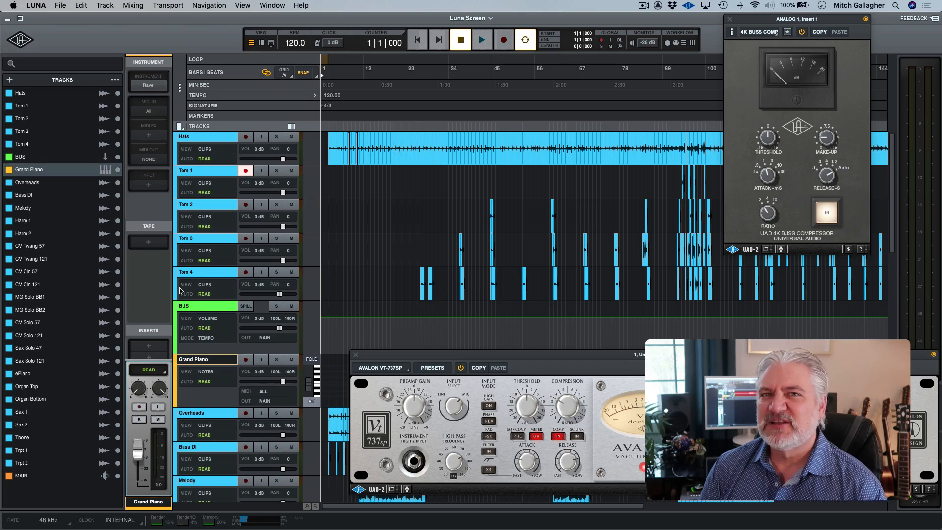
Open the Grand Piano's Ravel instrument for viewing and close the Ravel, 4K Buss Compressor and Avalon VT-737SP windows
click(149, 86)
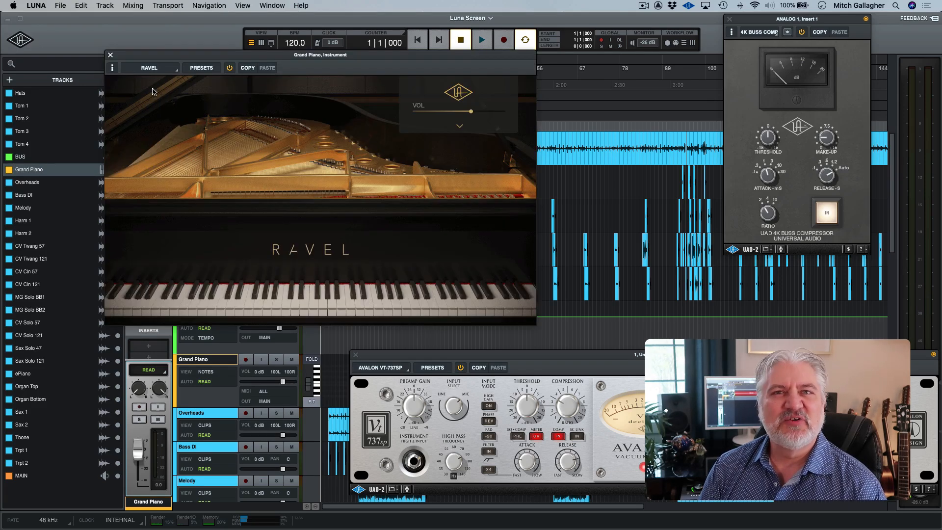
drag(278, 62, 332, 74)
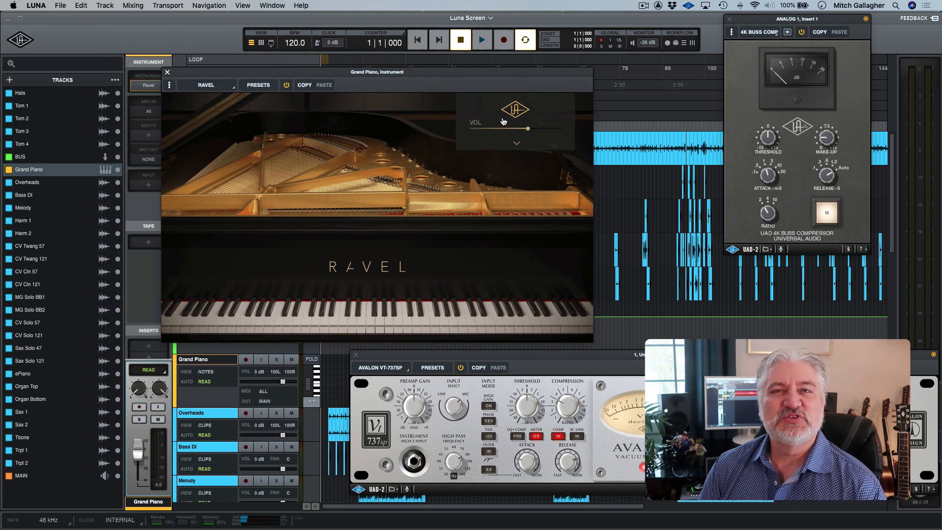
click(730, 20)
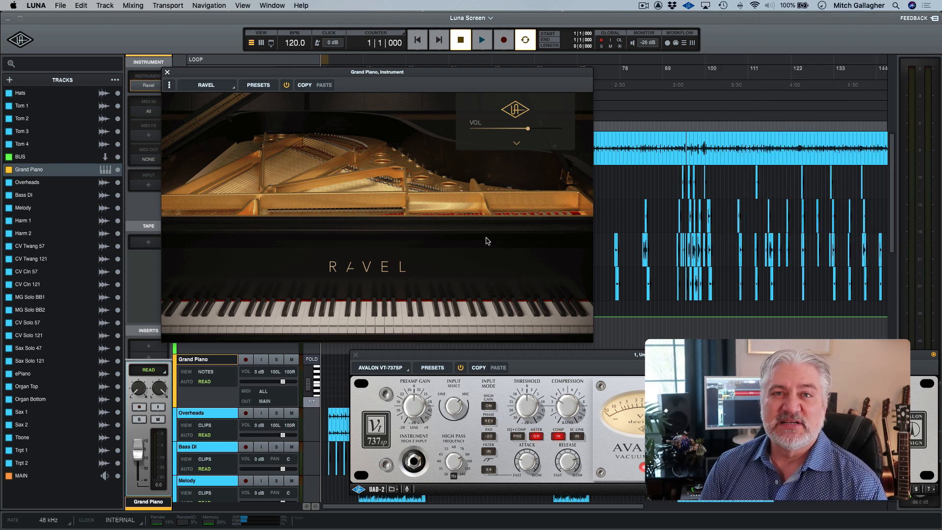
click(356, 355)
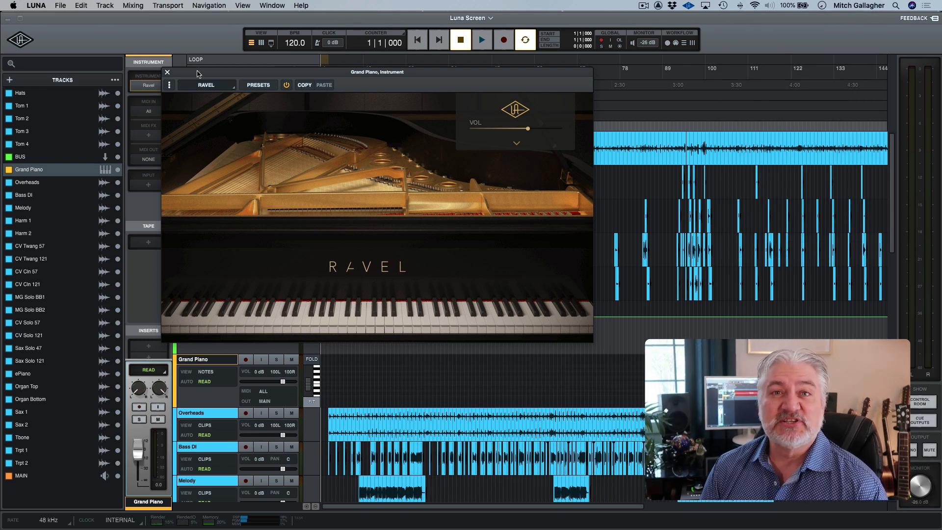
click(168, 72)
Switch to the mixer, view its sends and cues, and move the Grand Piano's 4K Channel Strip window over the neighbouring channels
key(super+equal)
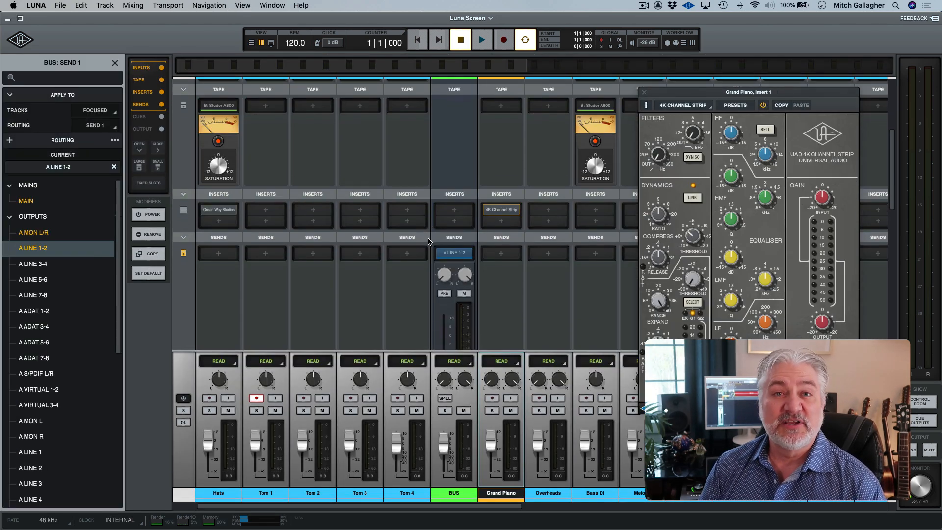
scroll(428, 242, down, 5)
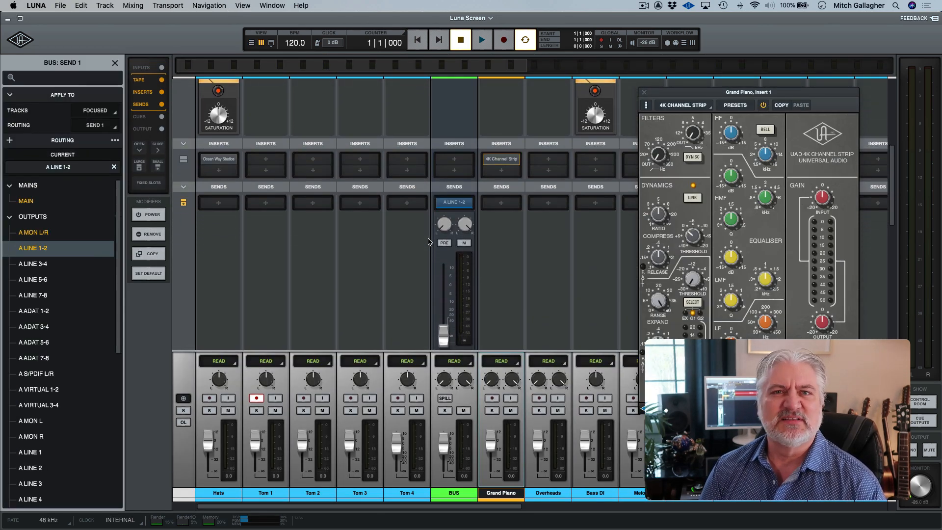
scroll(428, 242, down, 2)
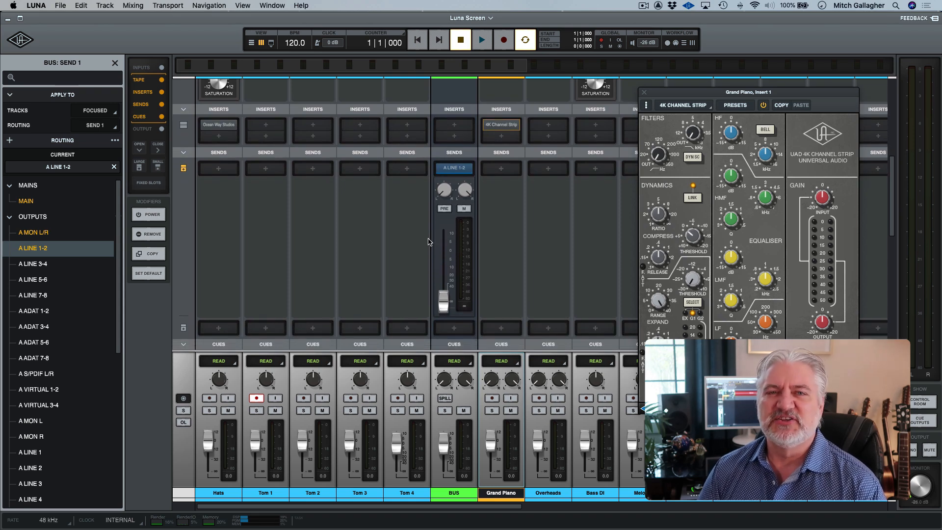
drag(833, 98, 719, 122)
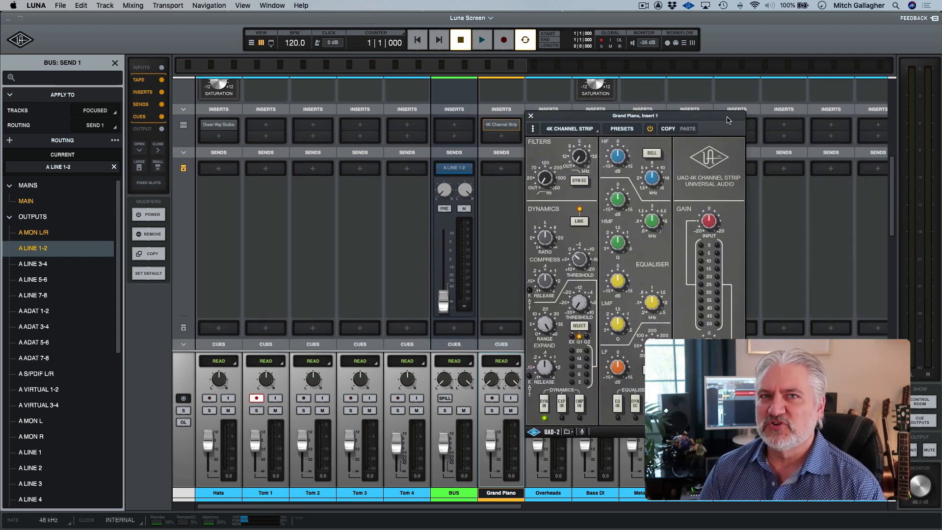
Show the control room and cue outputs, and turn on the Edit workflow
click(920, 401)
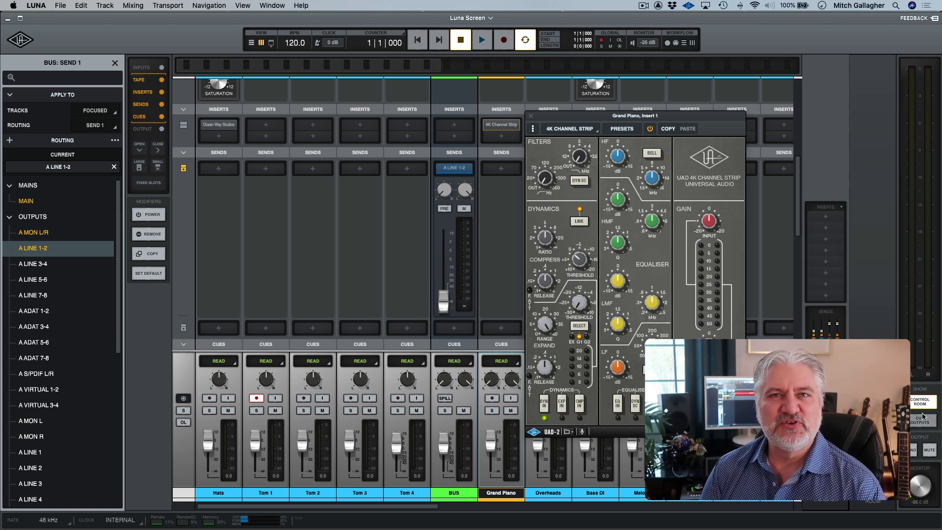
click(921, 421)
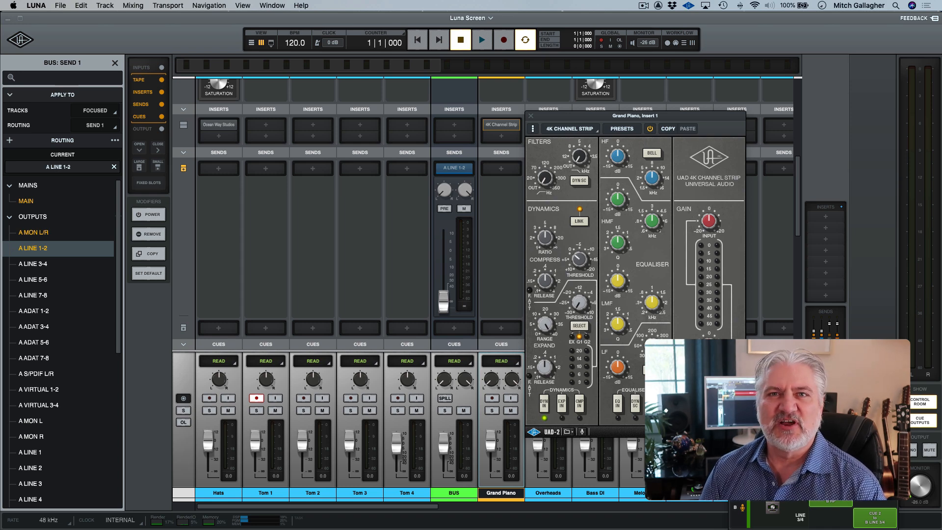
click(683, 43)
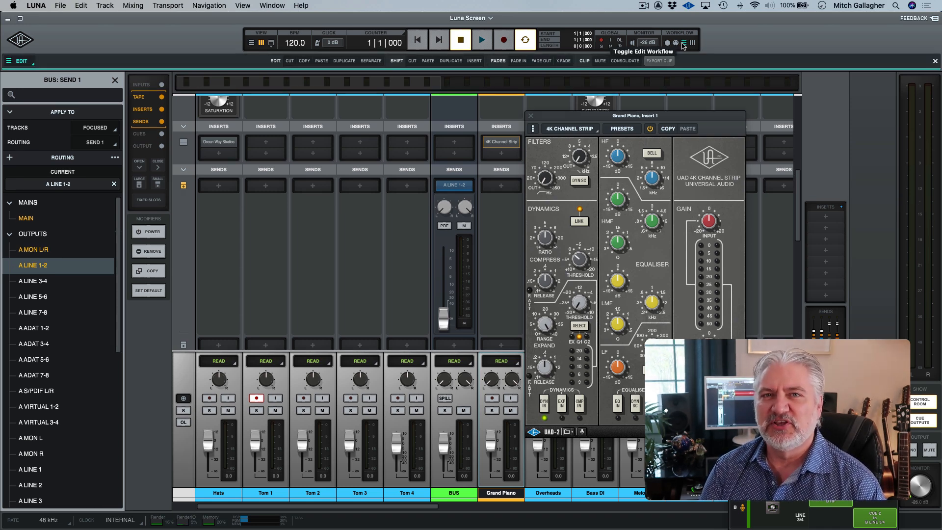
Insert the UA 1176 Rev A on Tom 2's first insert and close the 4K Channel Strip window
click(323, 143)
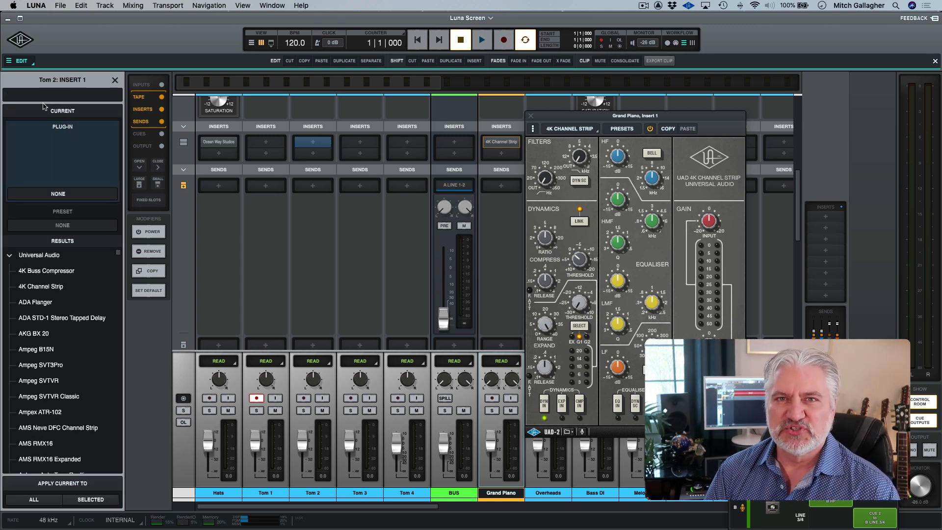
text(1176)
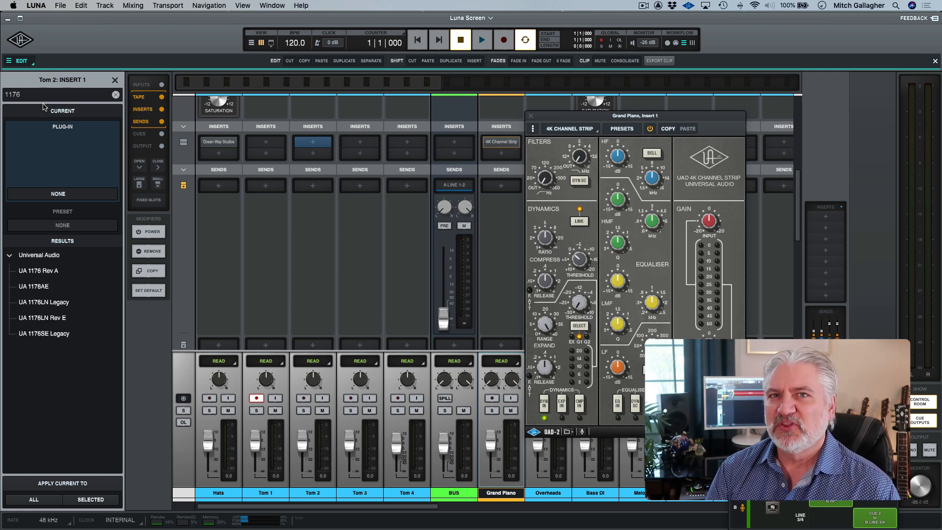
click(39, 271)
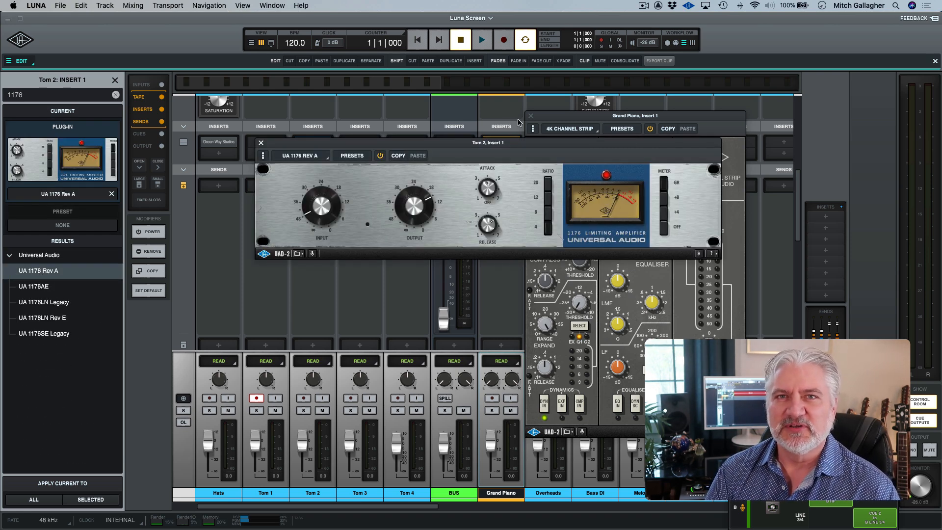
drag(482, 151, 346, 209)
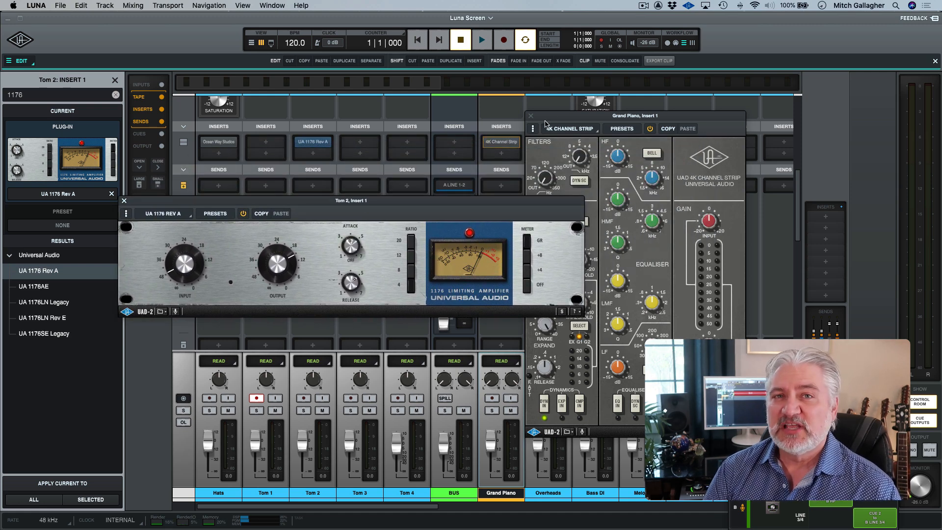
click(530, 116)
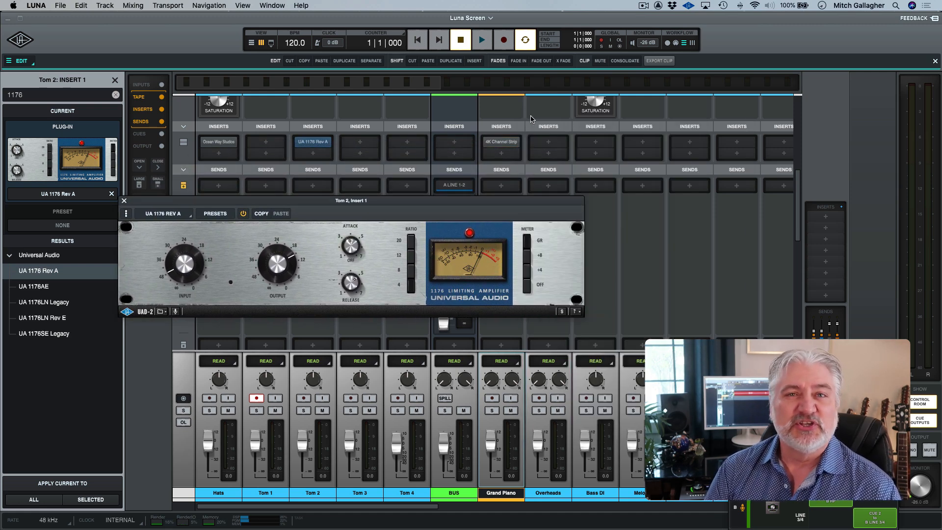
Insert the Empirical Labs Distressor on the Melody track's first insert and move its plug-in window clear of the 1176
click(642, 142)
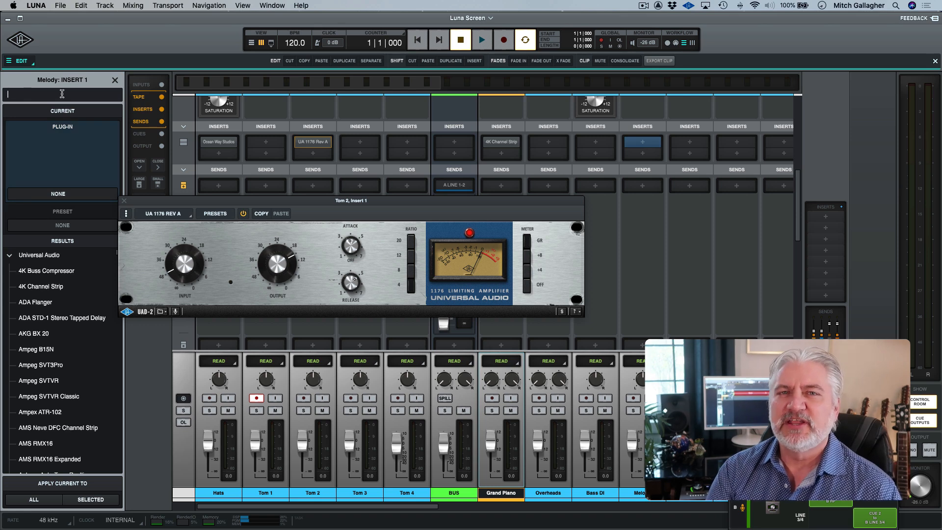
text(dis)
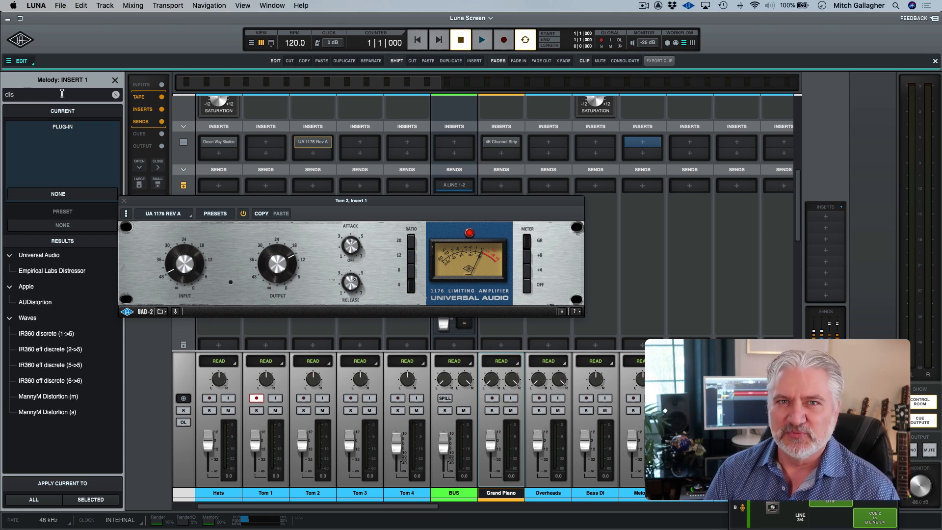
click(55, 271)
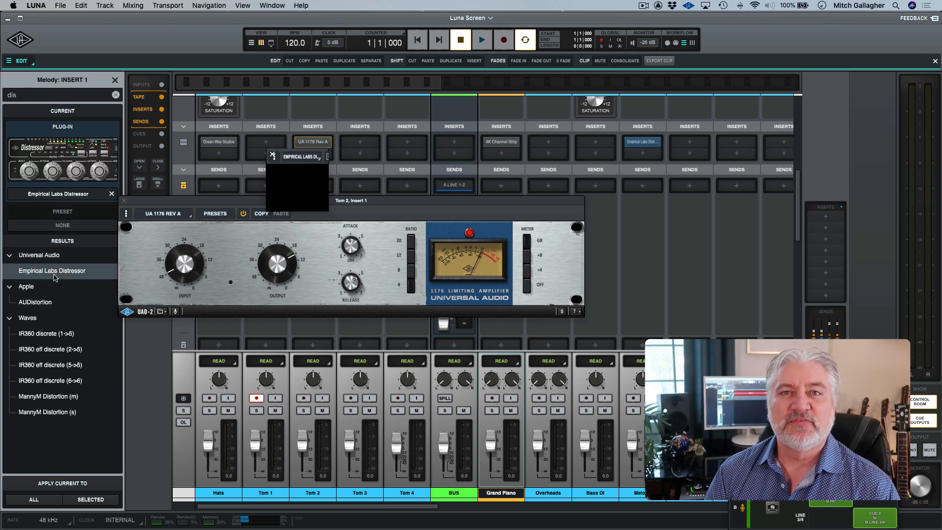
drag(322, 156, 512, 87)
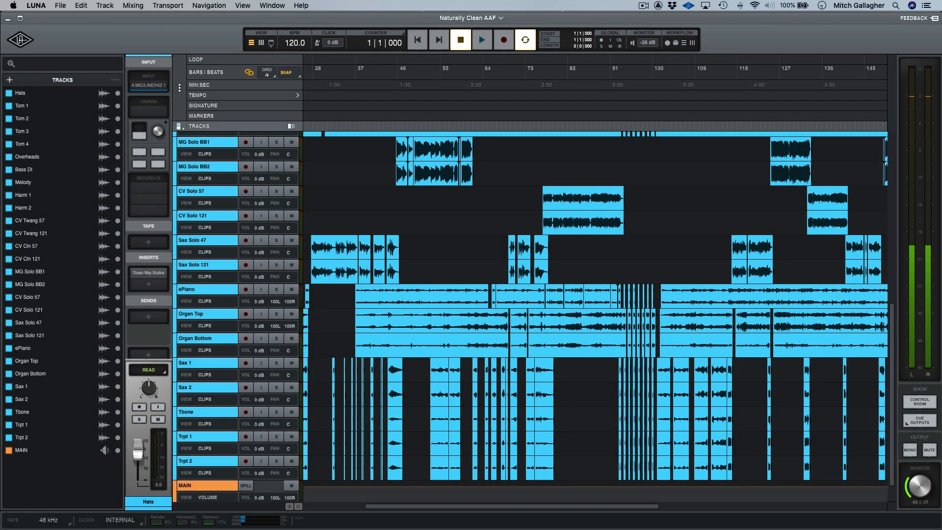
Look through the list of owned products to review which are installed and which can be downloaded
key(super+equal)
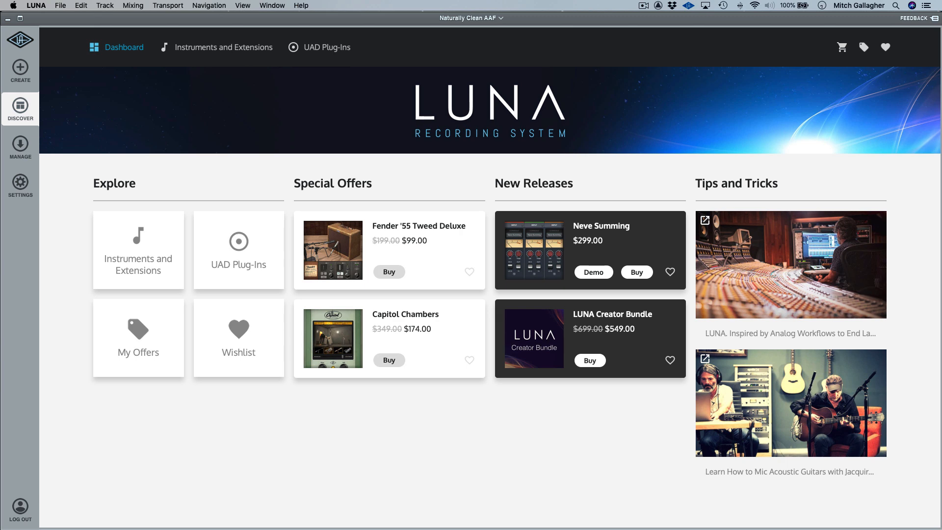
click(20, 143)
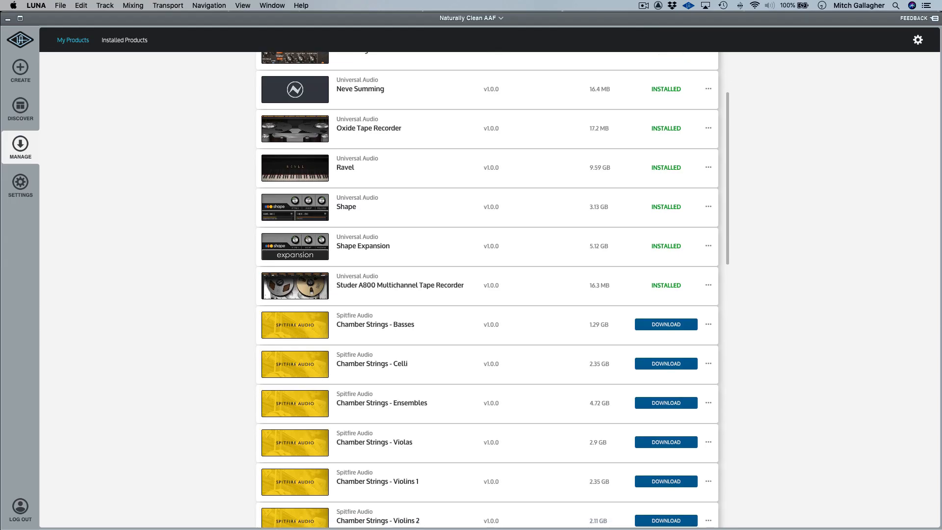
scroll(487, 290, down, 3)
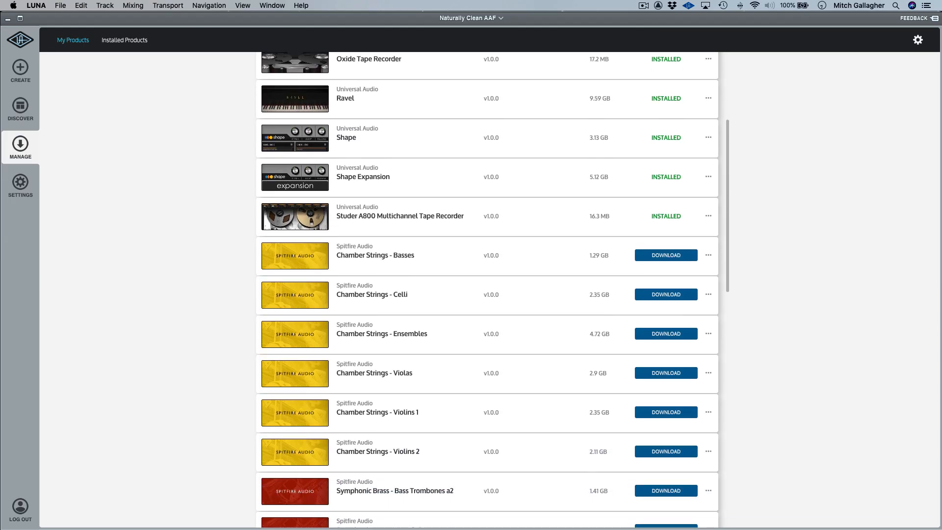
scroll(487, 290, down, 3)
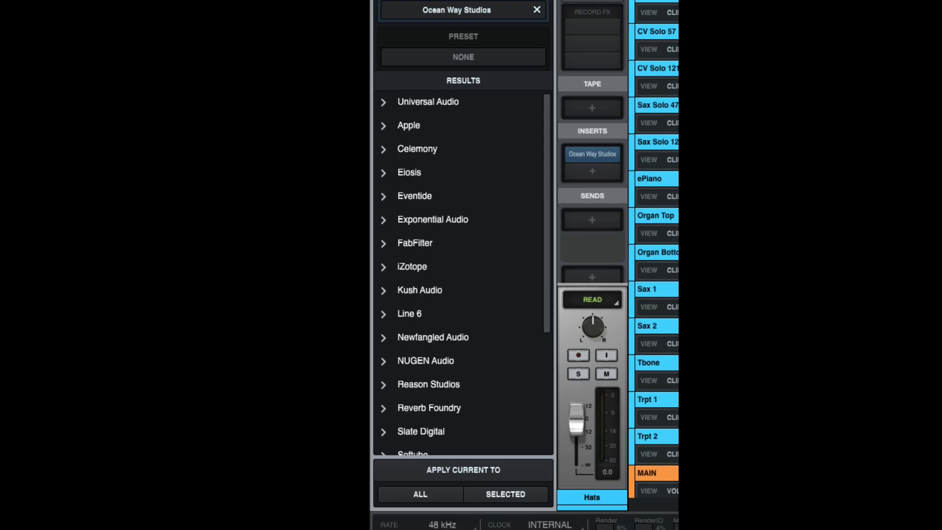
Browse the plug-in manufacturers available for the Hats track's first insert
scroll(463, 273, down, 3)
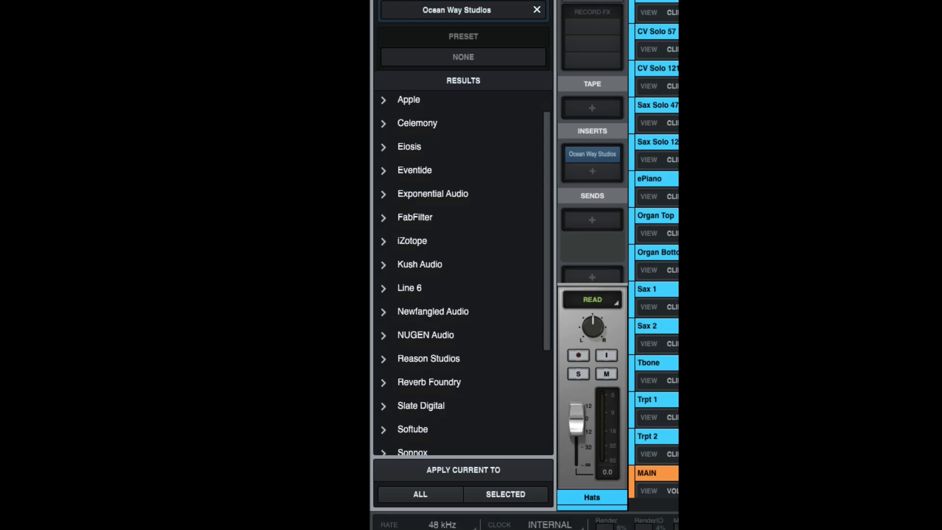
scroll(463, 273, down, 2)
scroll(463, 273, down, 2)
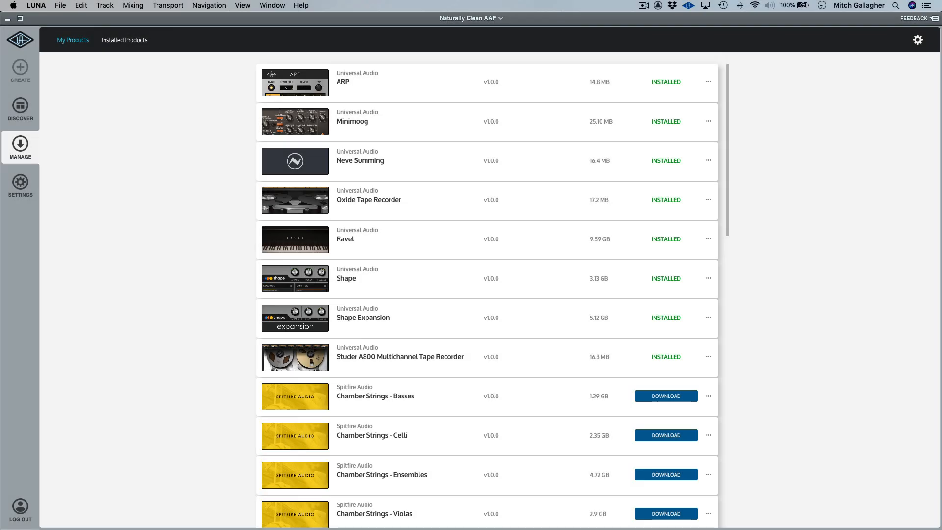
Review the Hardware, I/O Matrix and Options settings and return to the session timeline
click(20, 182)
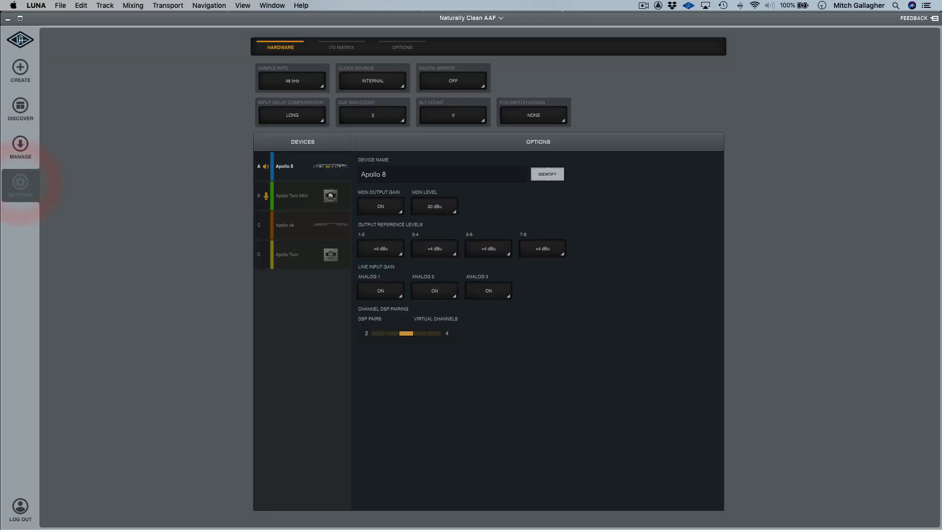
click(342, 47)
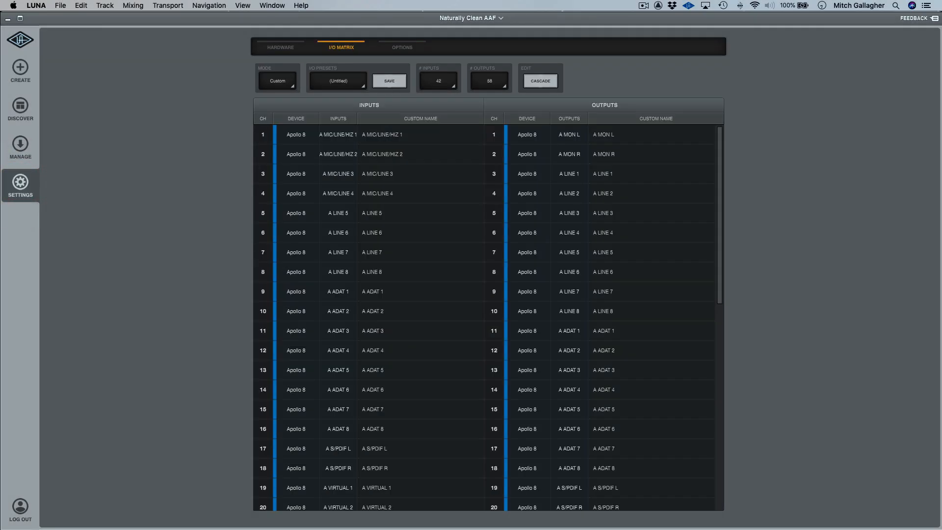
click(402, 48)
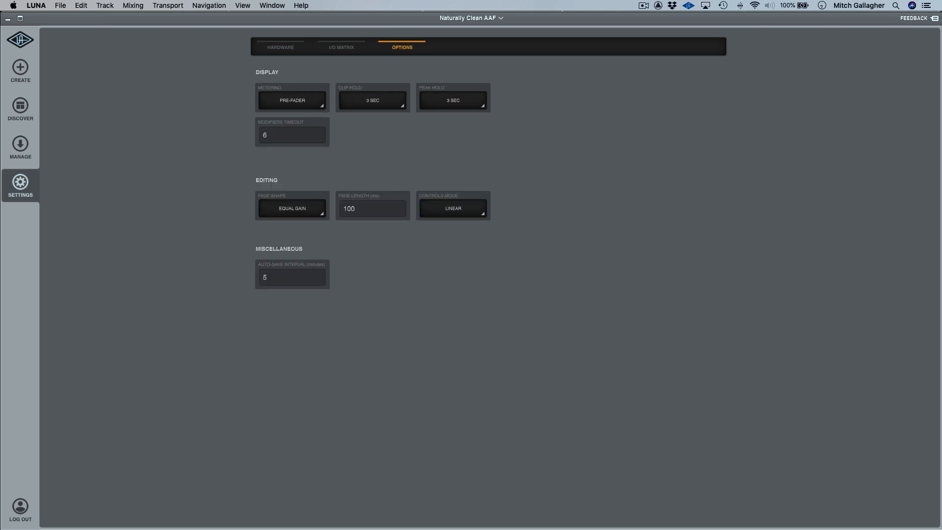
click(280, 48)
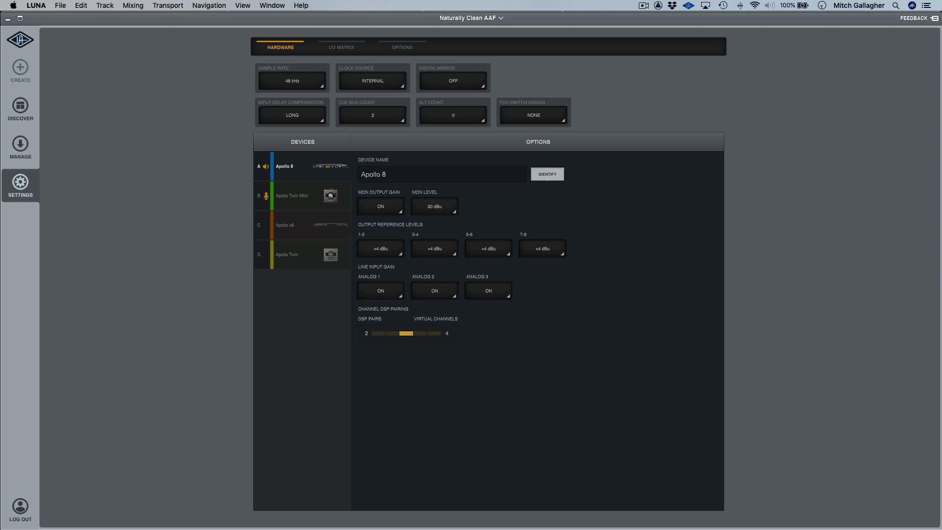
click(20, 40)
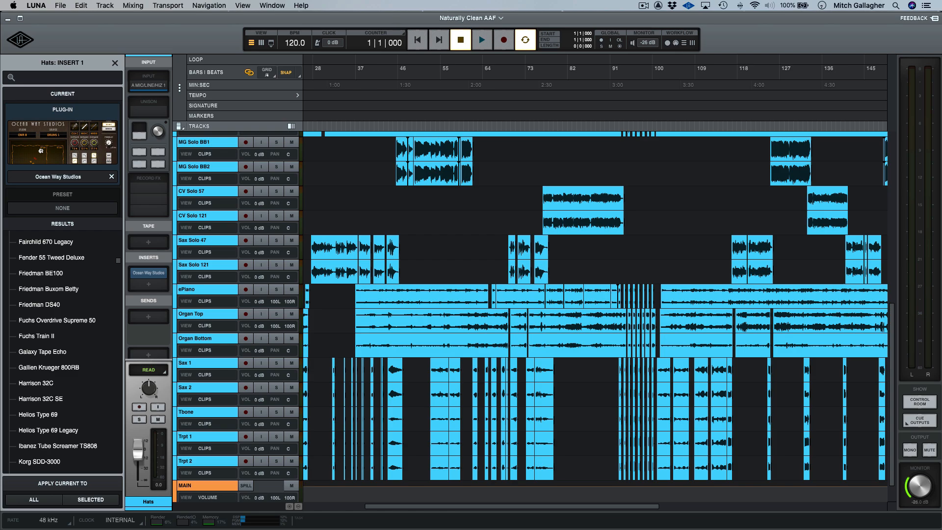
Create a new session named New Session_1
click(21, 39)
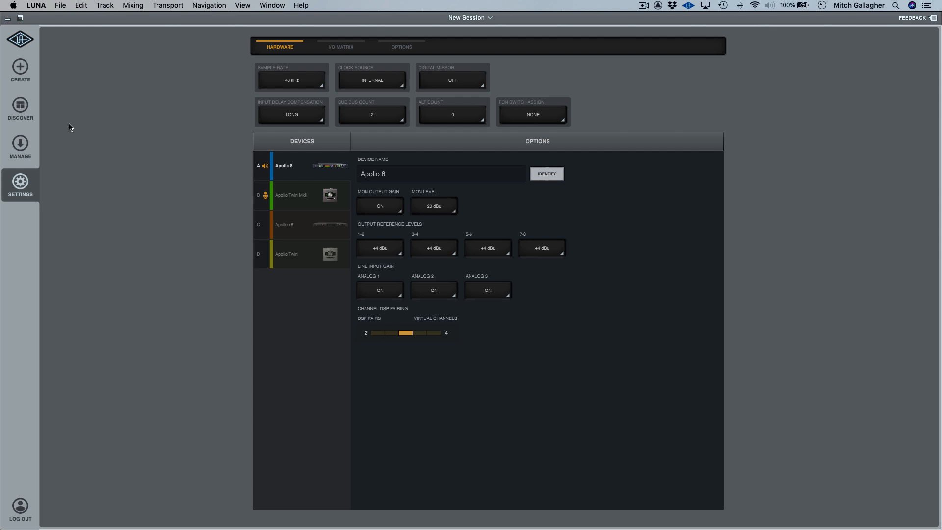
click(31, 69)
text(New Session)
click(278, 461)
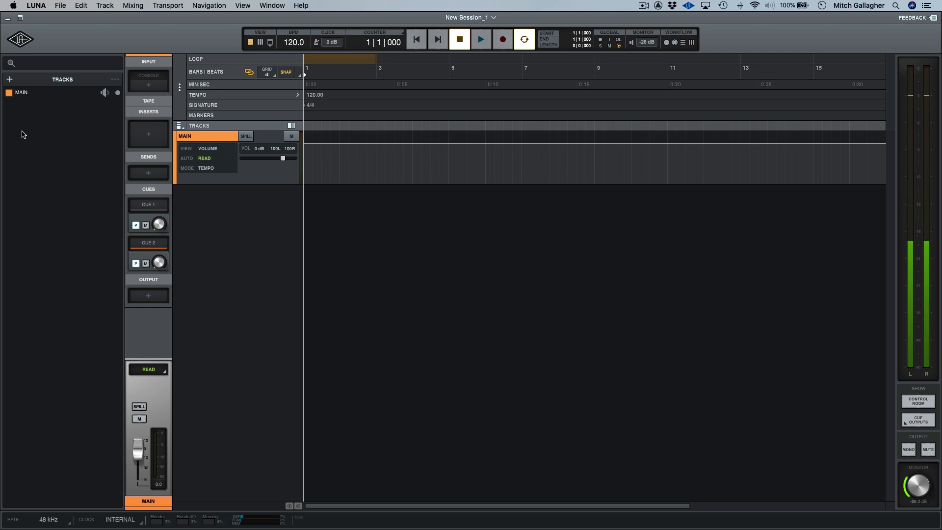
View the new session in the mixer and return to the timeline
key(super+equal)
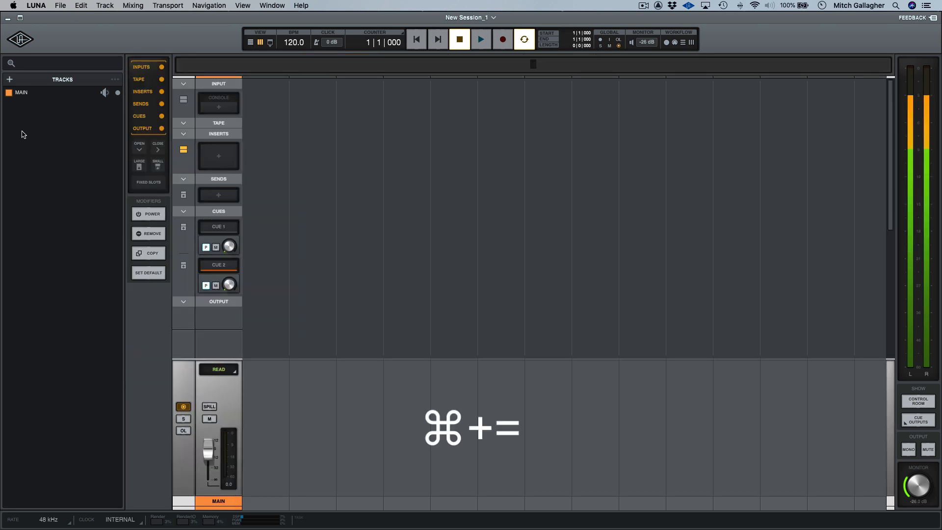
key(super+equal)
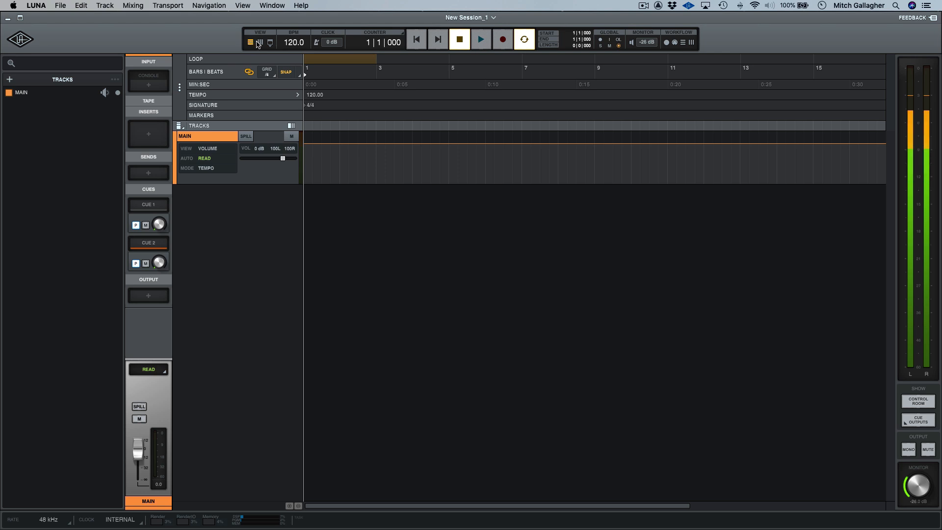
Check the mixer and return to the timeline, and hide the Tracks, Focus, Info and Monitor panels
click(258, 43)
click(250, 42)
click(270, 42)
click(242, 61)
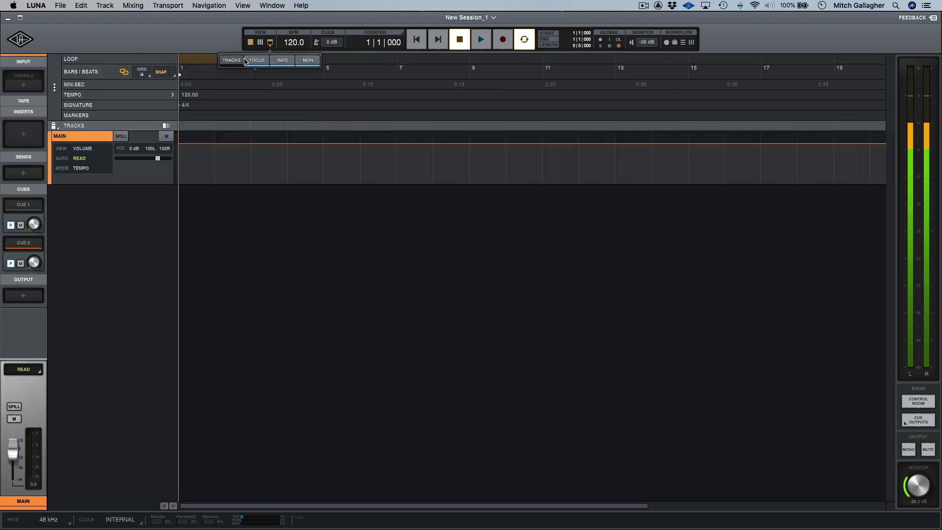
click(257, 60)
click(284, 61)
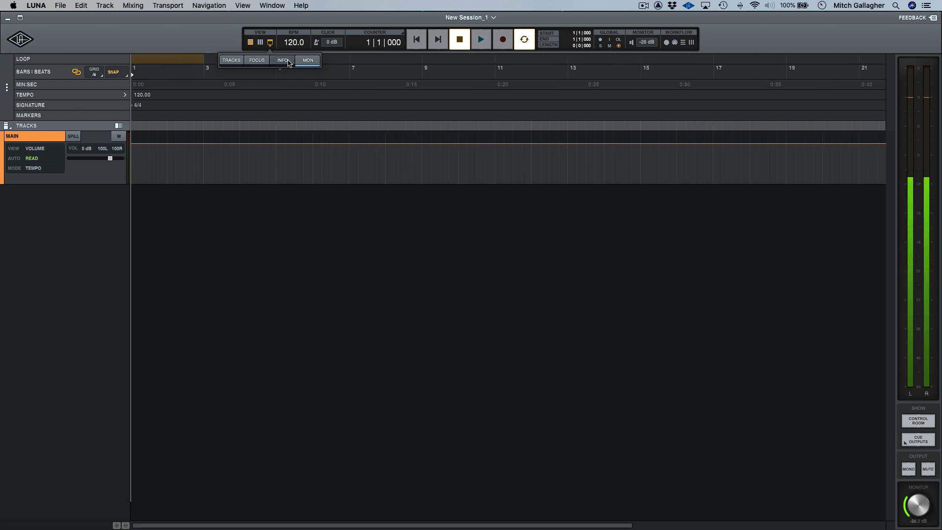
click(308, 60)
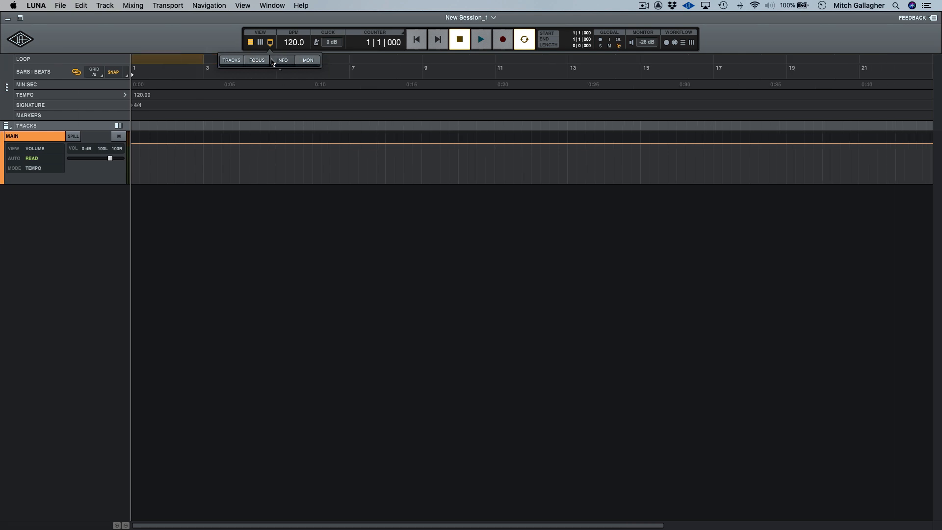
Show the Tracks, Focus, Info and Monitor panels again
click(236, 60)
click(256, 60)
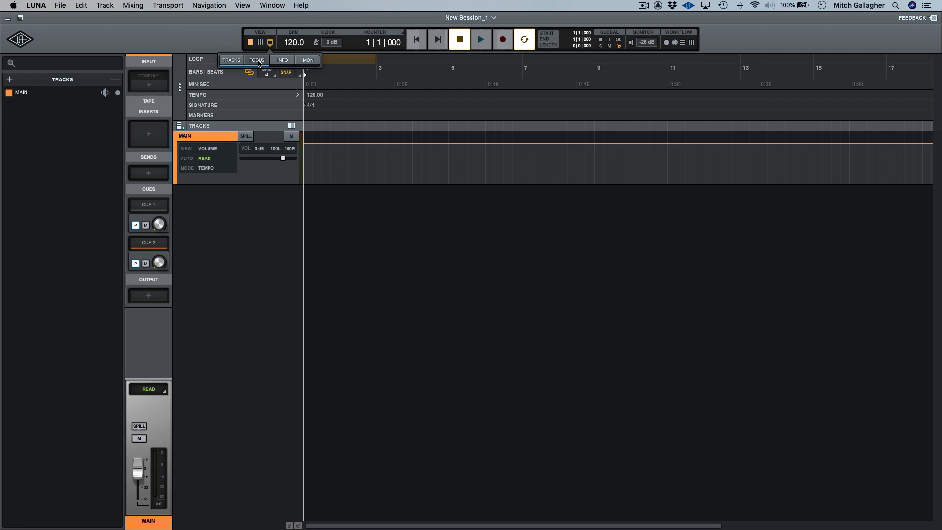
click(285, 62)
click(307, 60)
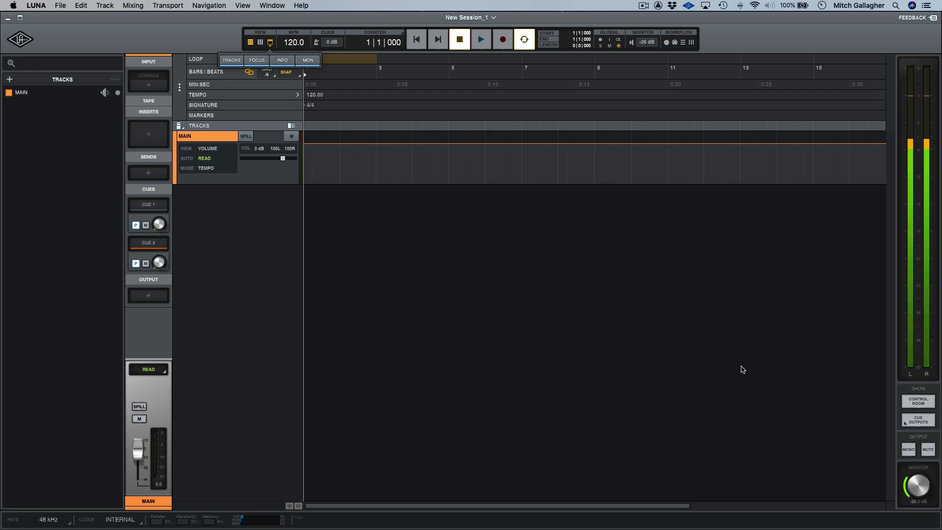
View the Control Room and Cue Outputs controls of the monitor section
click(913, 402)
click(918, 421)
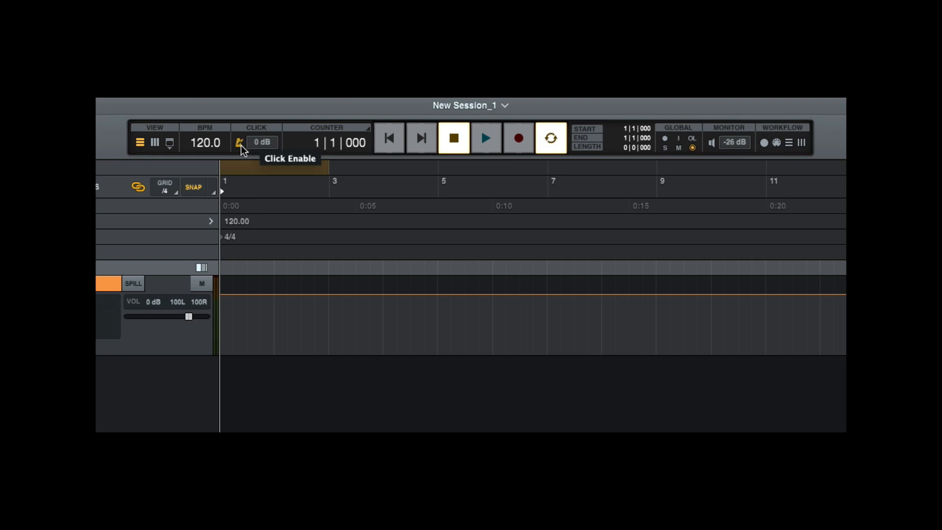
Review the counter's time format choices and toggle the global ARM option off and back on
click(361, 128)
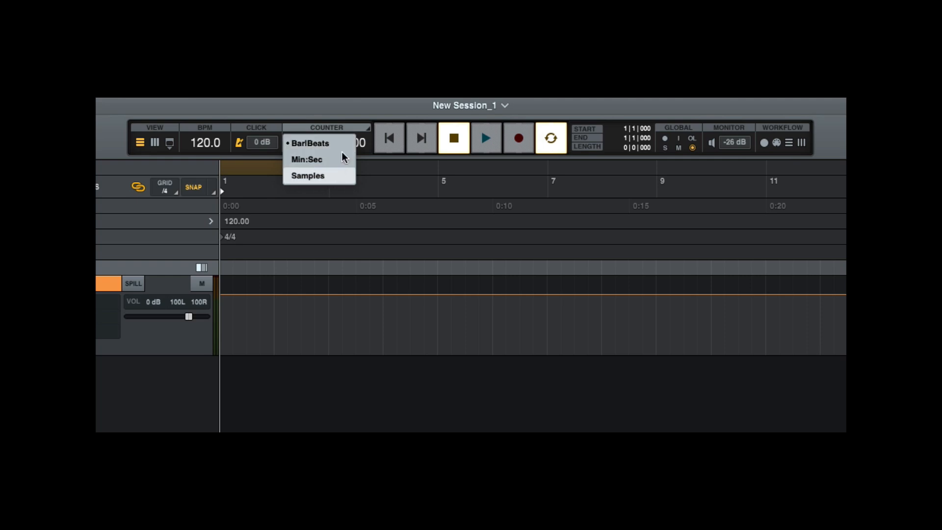
click(363, 101)
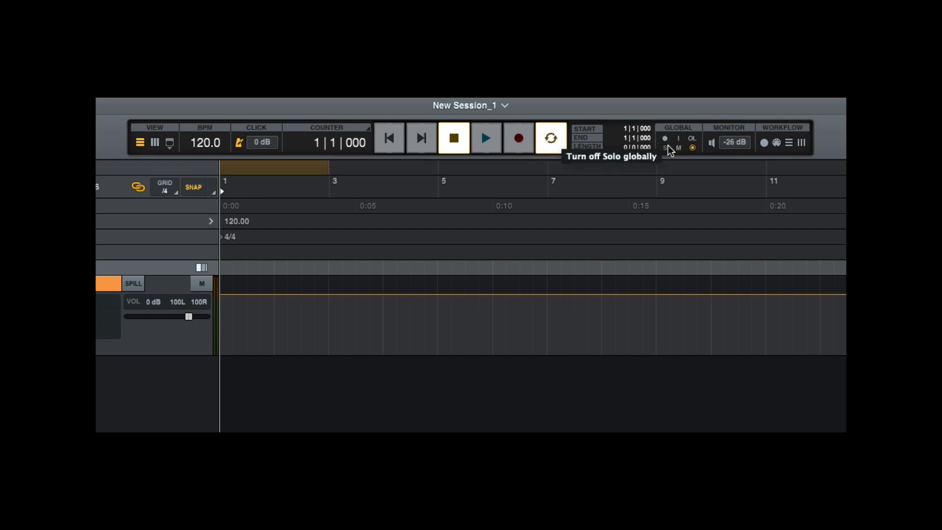
click(692, 148)
click(692, 148)
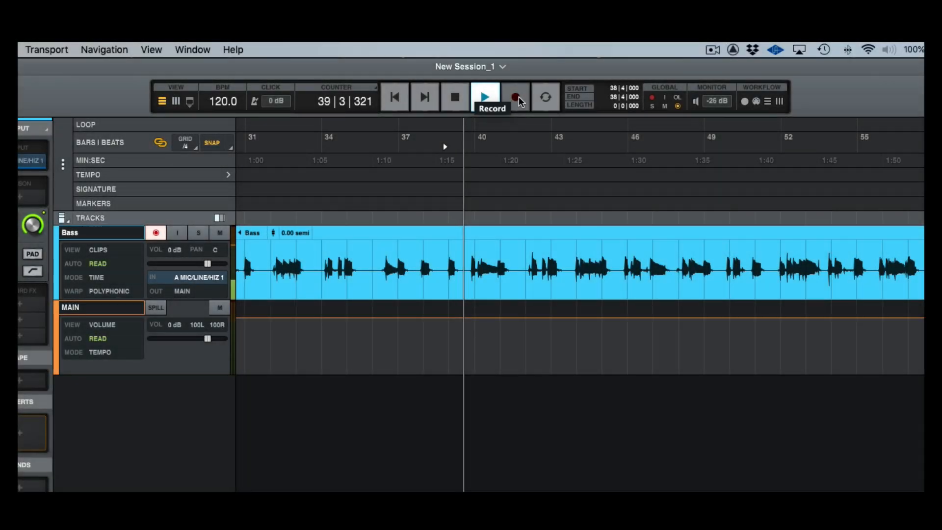
Punch in and out of recording on the Bass track near bar 40 during playback, and punch in again near bar 41
click(519, 102)
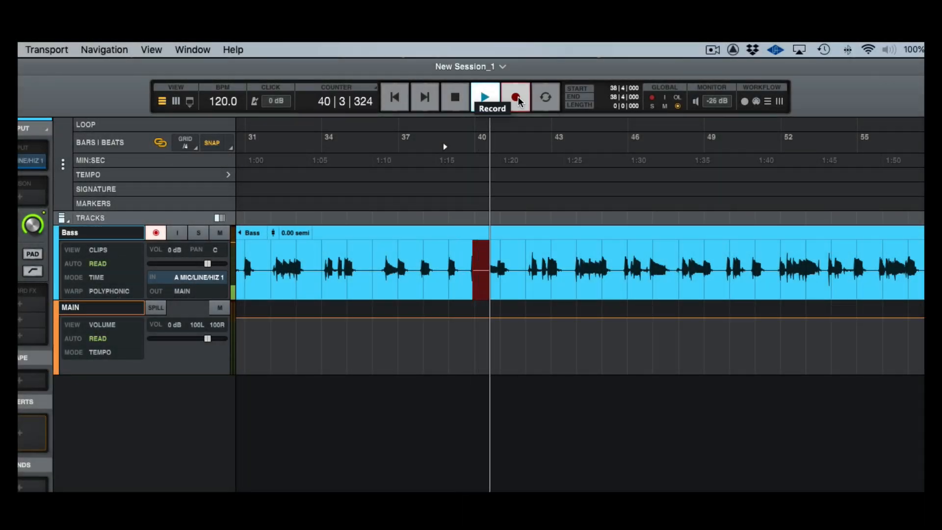
click(518, 101)
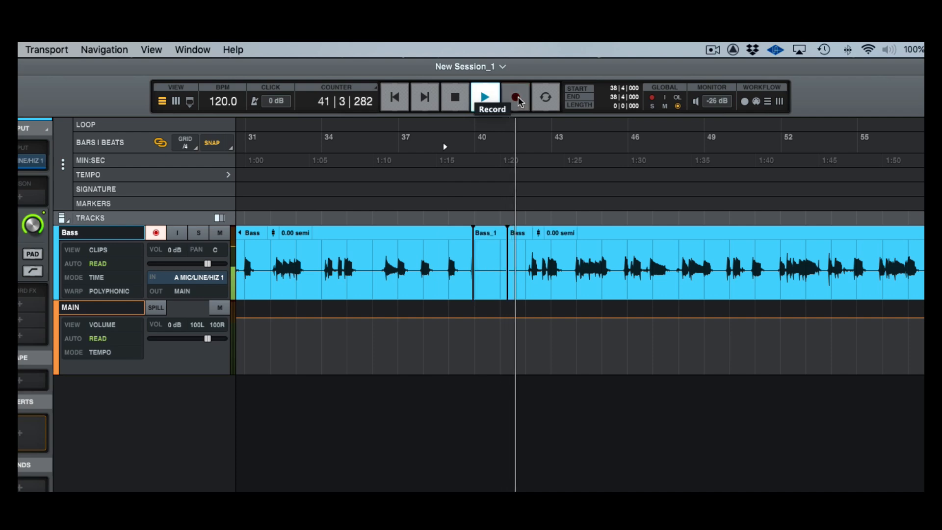
click(519, 101)
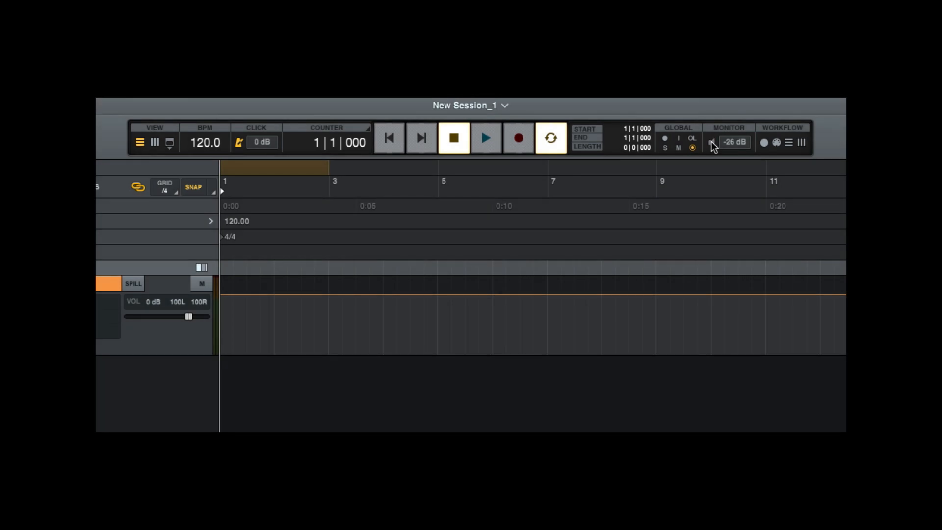
View the recording workflow options and switch to the MIDI workflow options
click(763, 142)
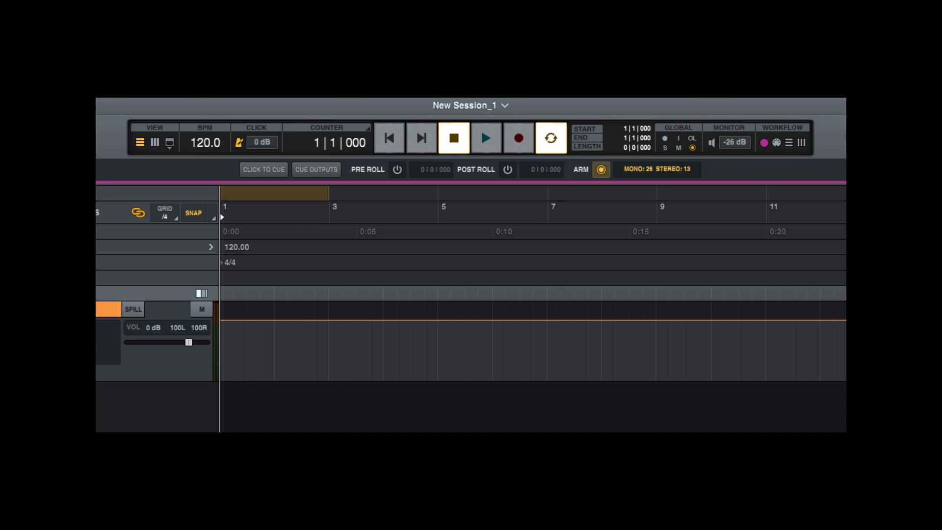
click(777, 143)
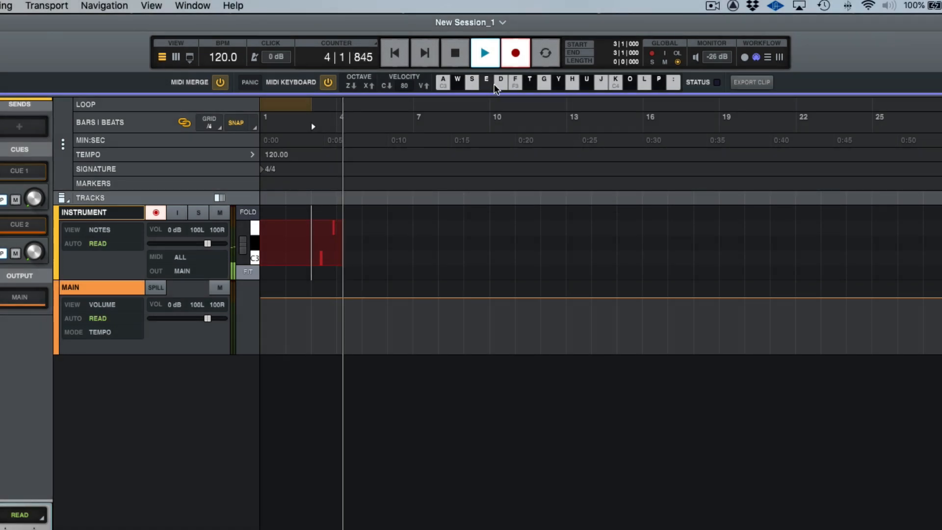
Record a few single notes from C3 upward and several chords on the INSTRUMENT track using the on-screen MIDI keyboard
click(499, 82)
key(a)
key(s)
key(d)
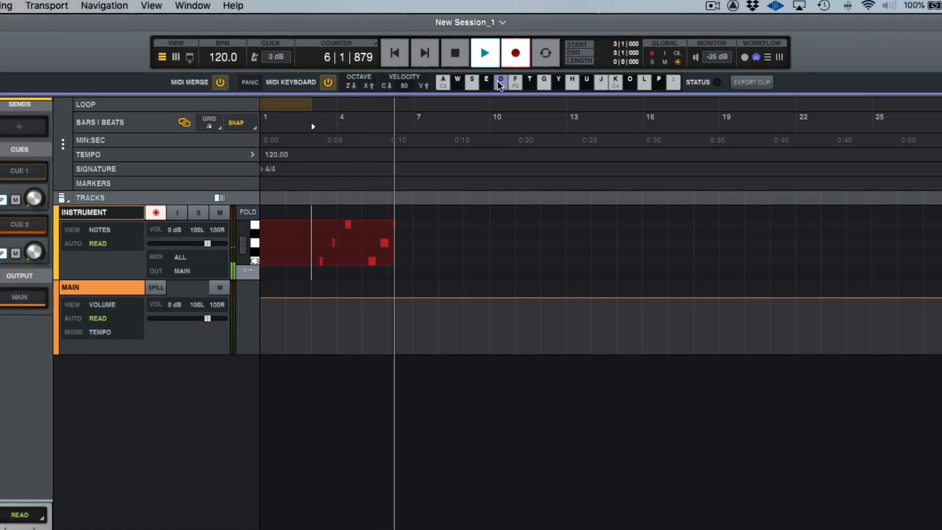
key(a)
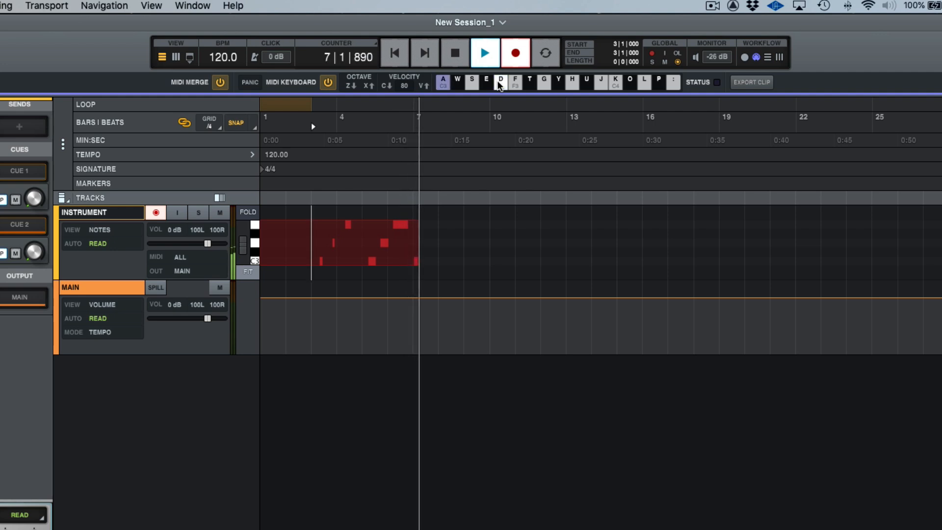
key(h)
key(k)
key(semicolon)
key(d)
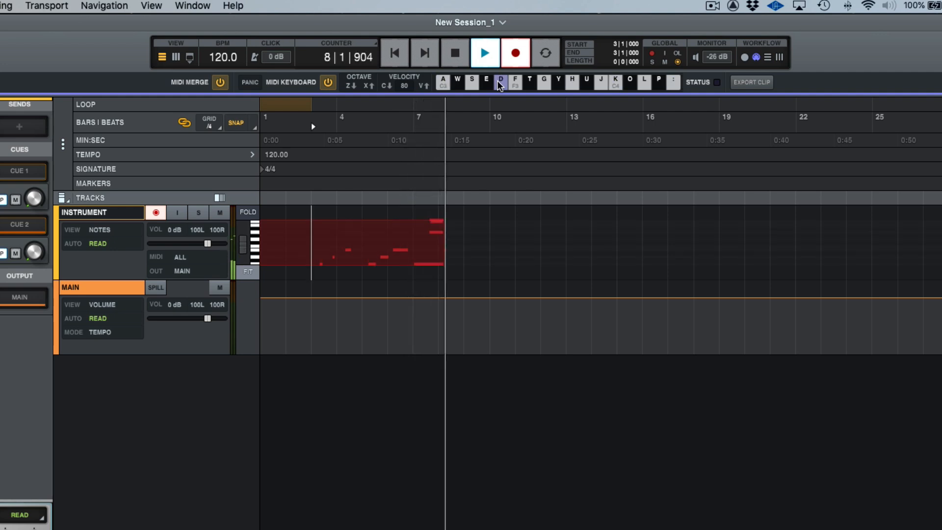
key(g)
key(j)
key(l)
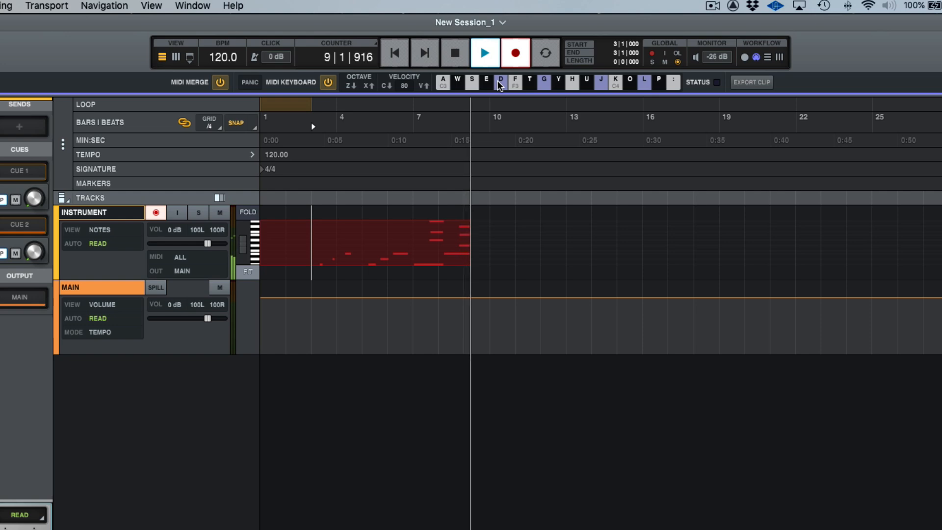
key(a)
key(h)
key(k)
key(semicolon)
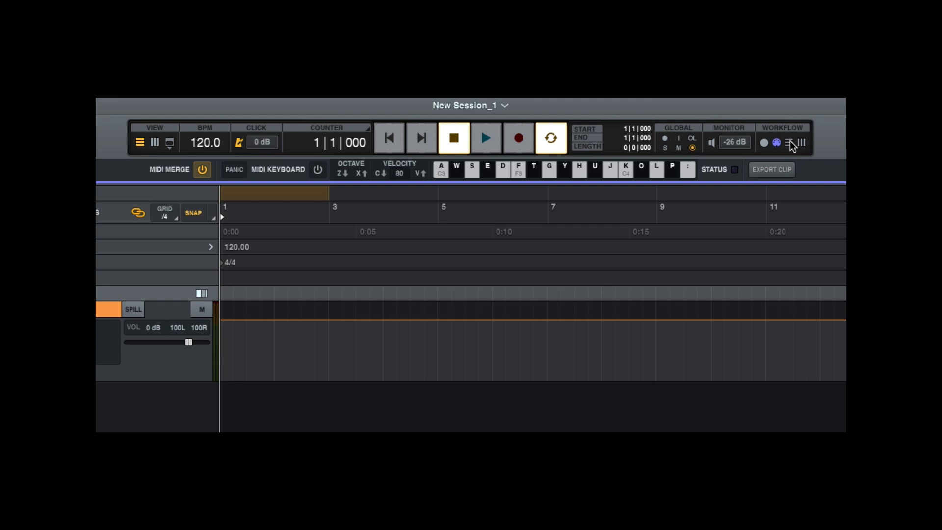
View the editing and mixing workflow options and hide the workflow bar
click(788, 142)
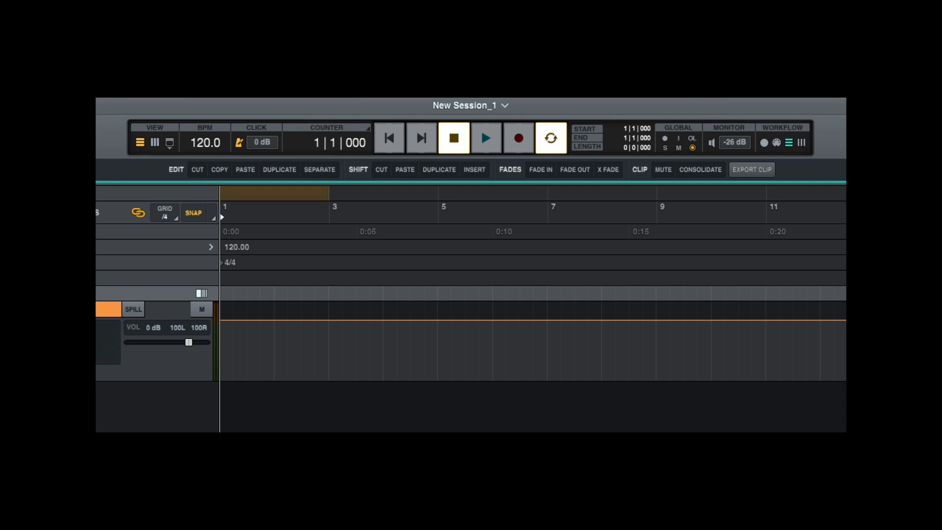
click(802, 142)
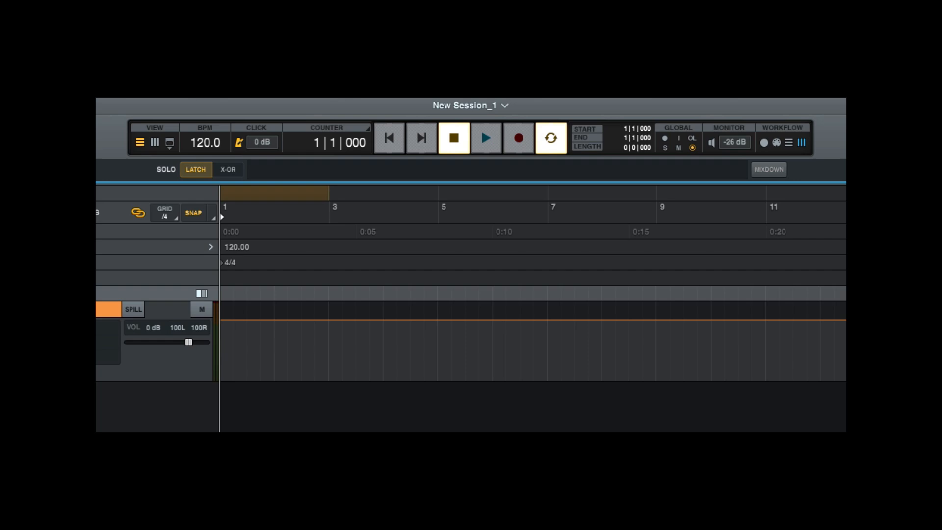
click(803, 142)
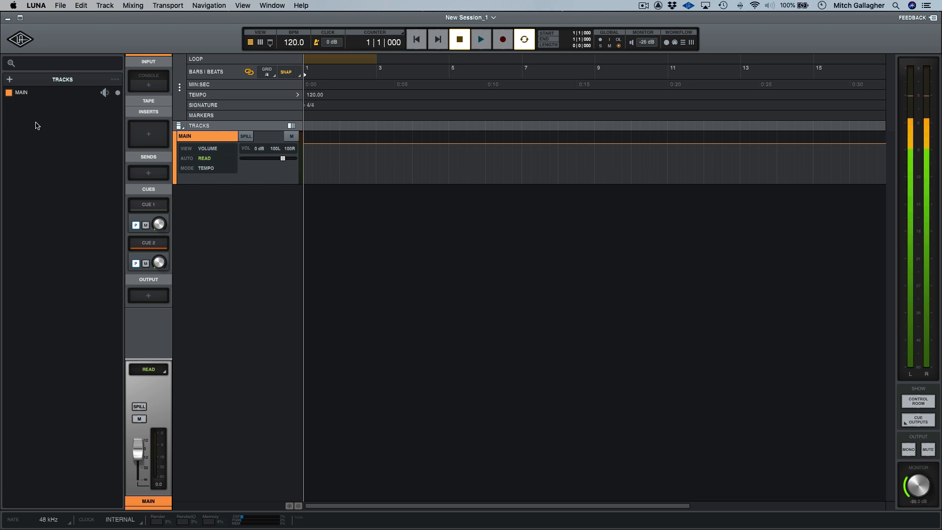
Begin creating one mono audio track and bring up the choice of track types
click(9, 80)
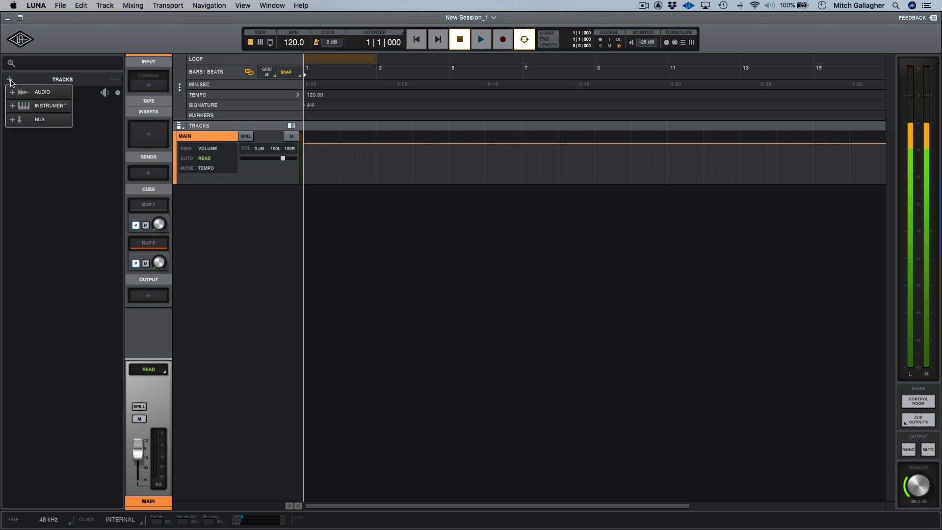
click(30, 92)
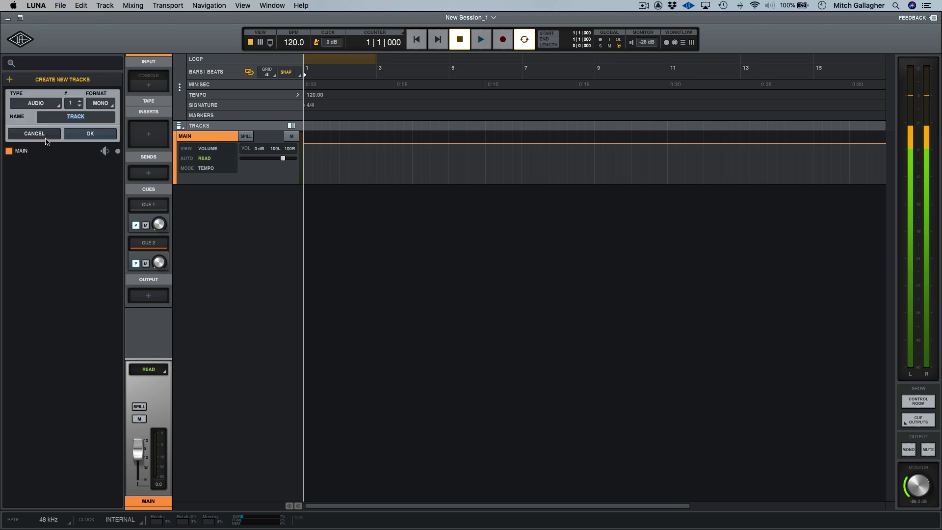
click(52, 104)
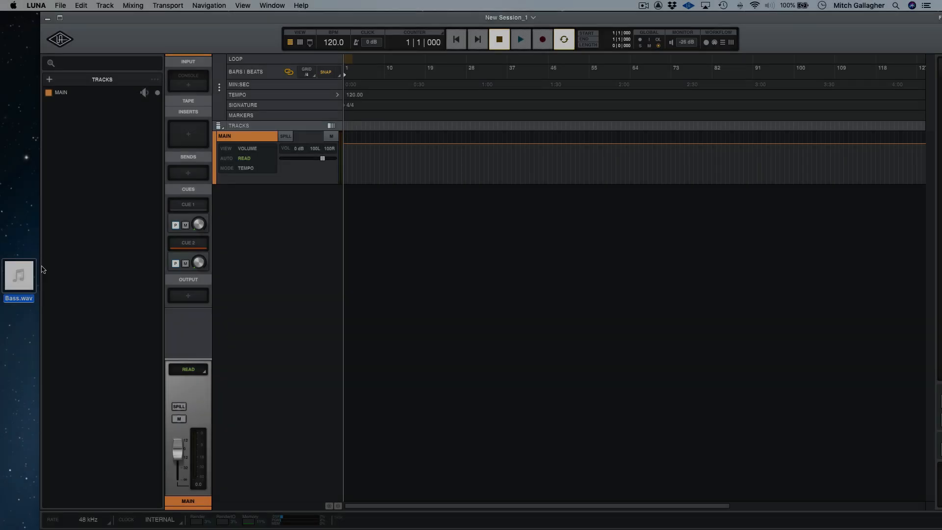
Add the Bass.wav file from the desktop to the empty area at the start of the timeline
drag(18, 275, 344, 256)
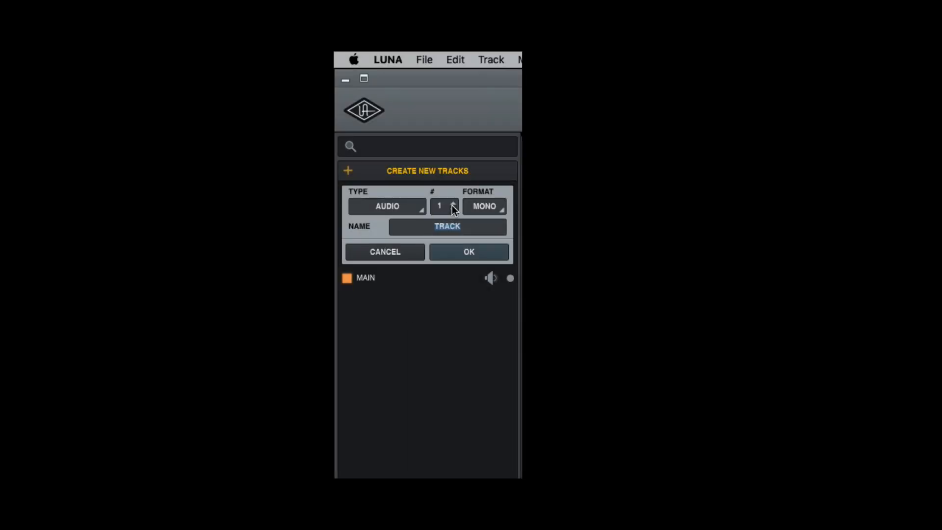
Name the new mono audio track New and create it
click(454, 225)
text(New)
click(478, 251)
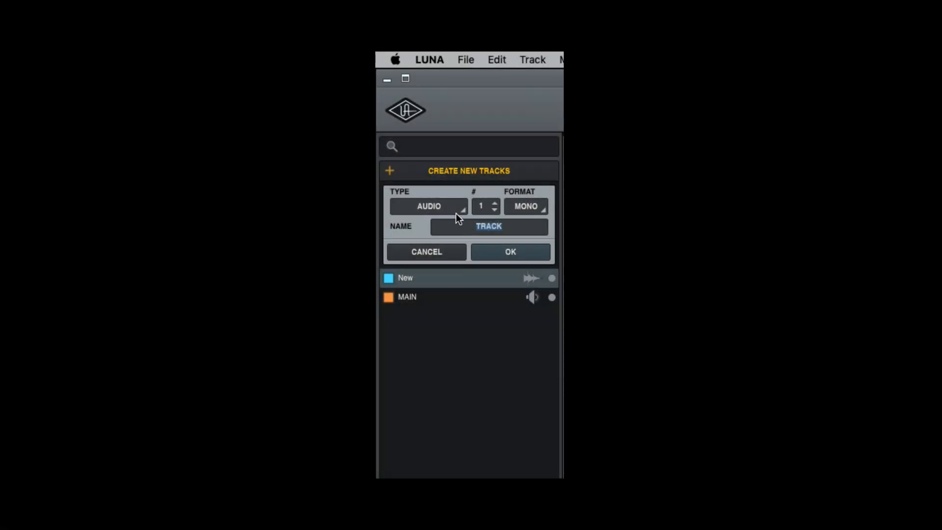
Create one stereo instrument track named INSTRUMENT that uses the Shape instrument
click(450, 205)
click(448, 238)
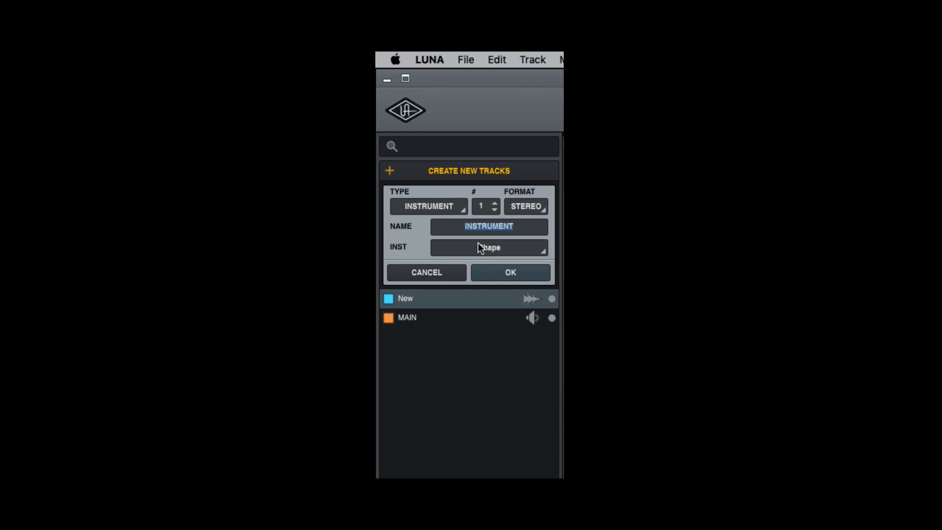
click(510, 272)
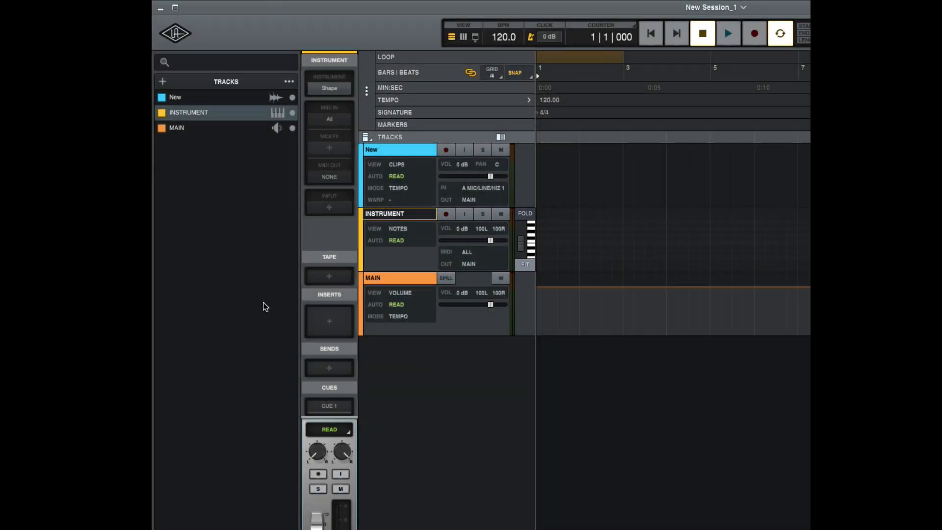
Create one stereo bus named BUS with Neve Summing as its console
key(shift+super+n)
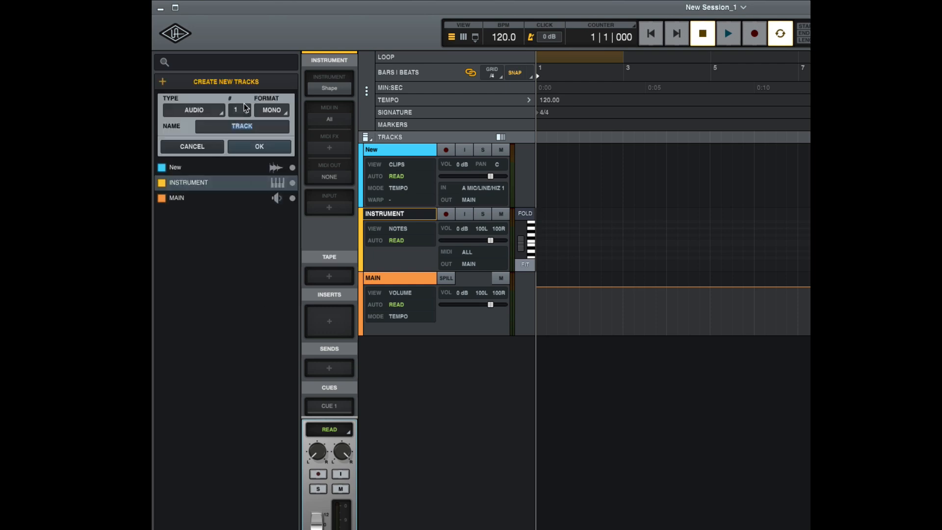
click(216, 108)
click(198, 147)
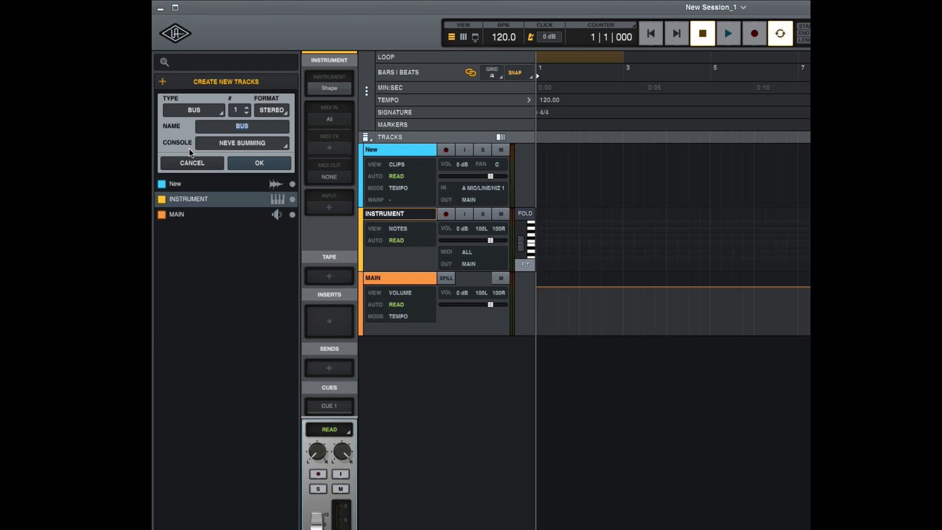
click(259, 163)
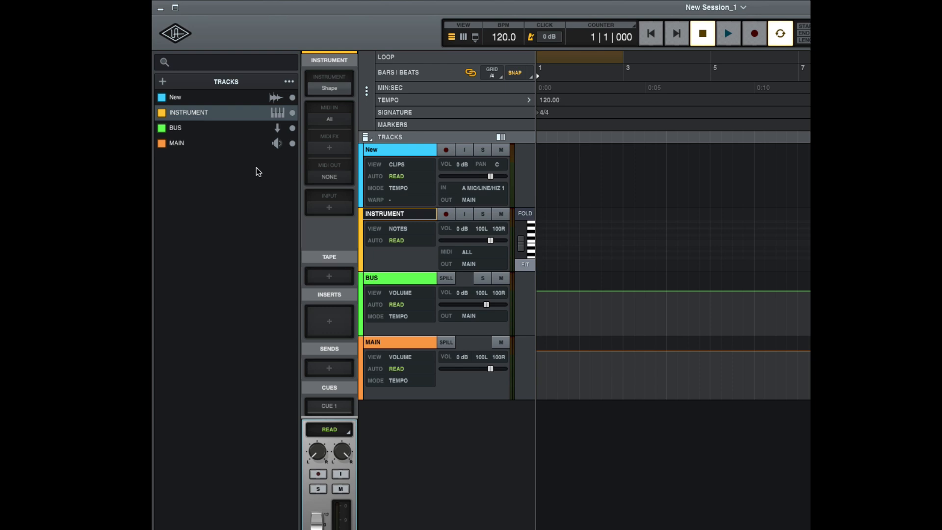
Create a second stereo bus with Neve Summing, routed from Send 1 of the selected INSTRUMENT track
key(shift+super+b)
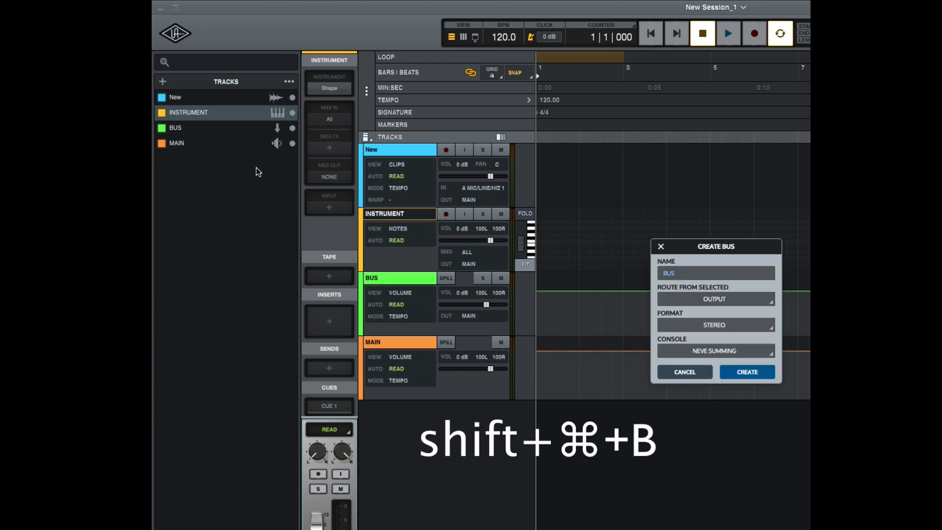
click(707, 301)
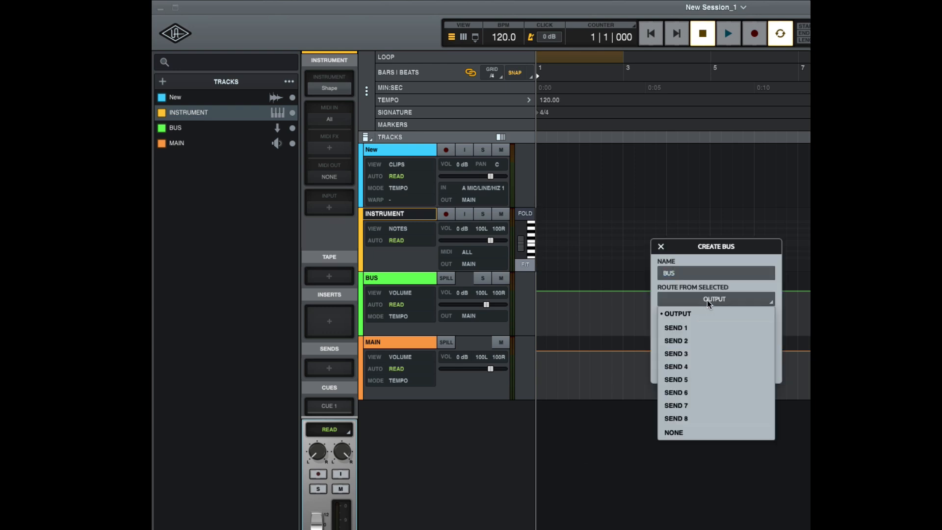
click(692, 329)
click(741, 371)
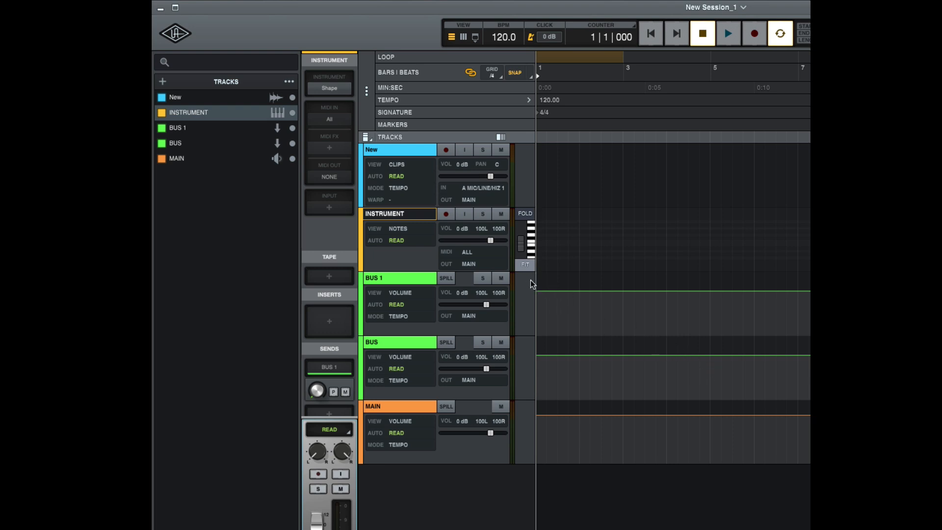
Select the BUS 1 track and the MAIN track in turn to view their channel strips
click(406, 278)
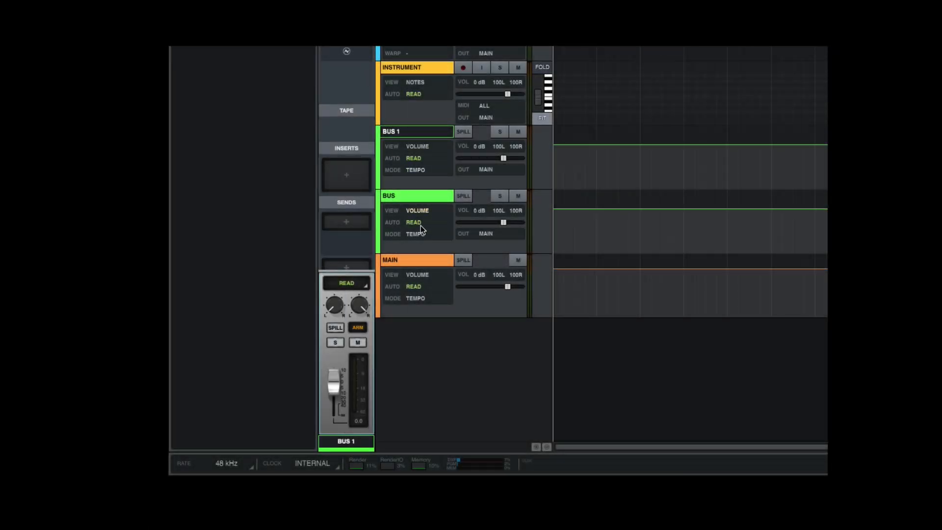
click(421, 260)
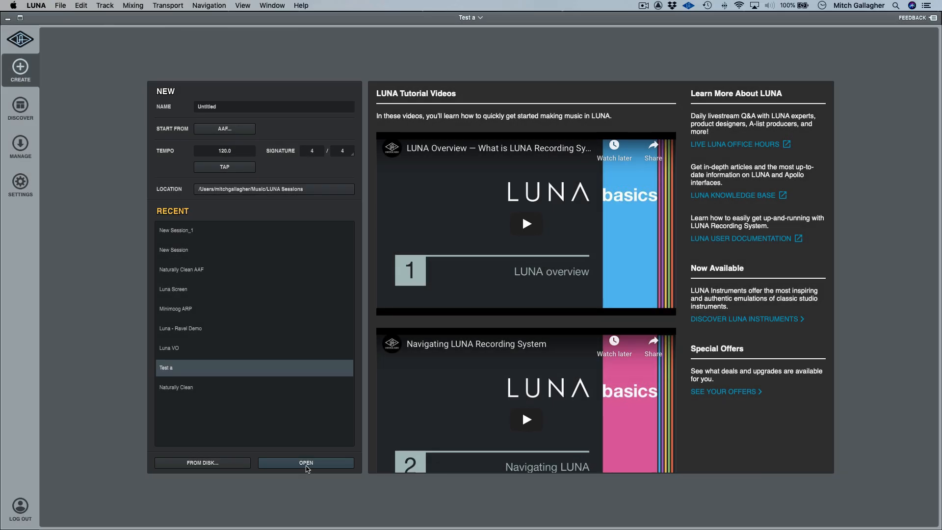
Open the recent session Test a
click(306, 465)
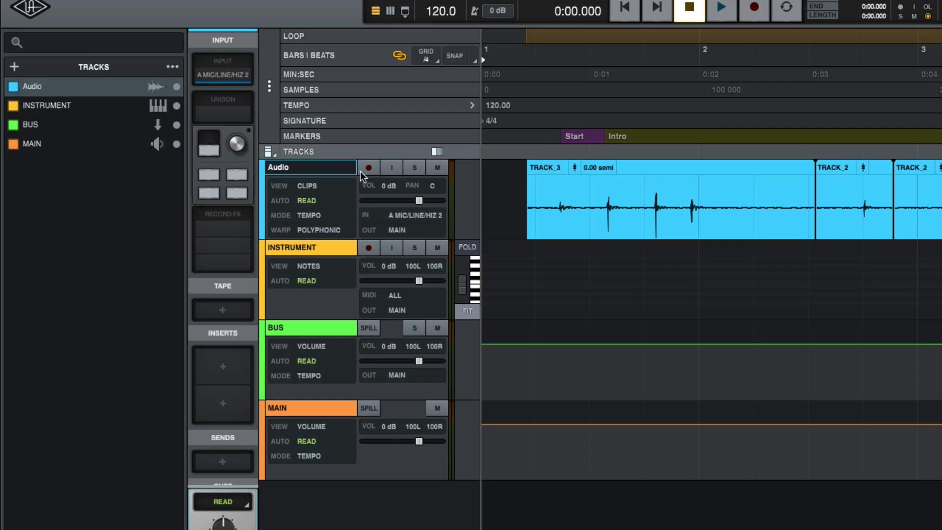
Hide the Loop, Min:Sec, Samples, Tempo, Signature and Markers rulers in the timeline settings
click(269, 80)
click(104, 84)
click(96, 104)
click(91, 125)
click(88, 145)
click(86, 166)
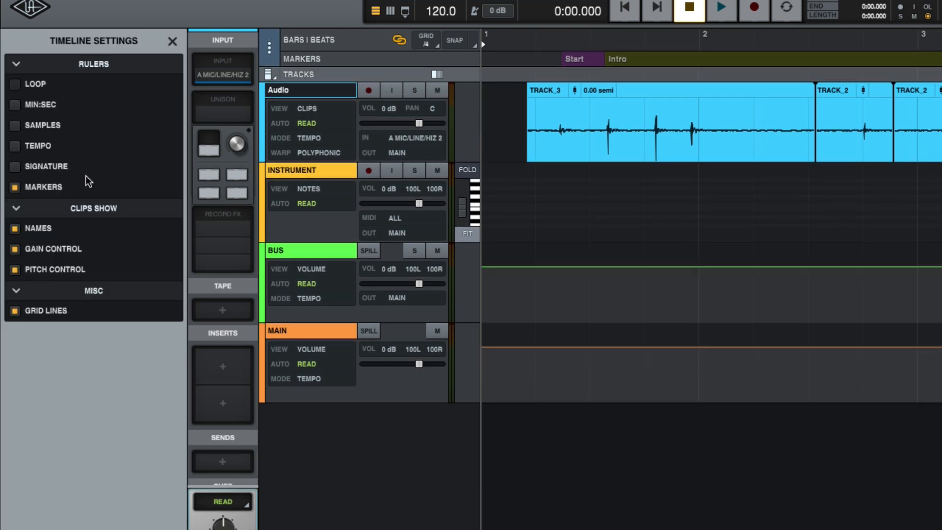
click(86, 178)
Show the Loop, Min:Sec, Samples, Tempo, Signature and Markers rulers again, one by one
click(15, 85)
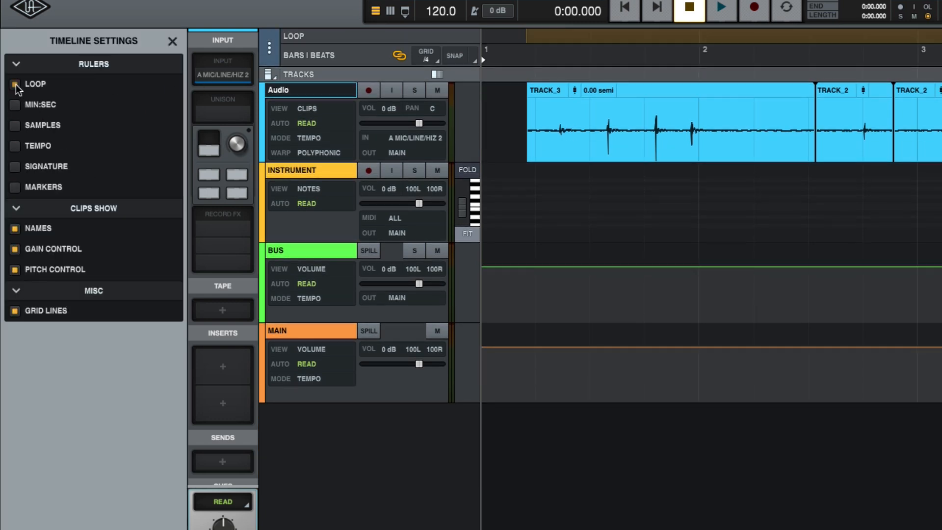
click(16, 105)
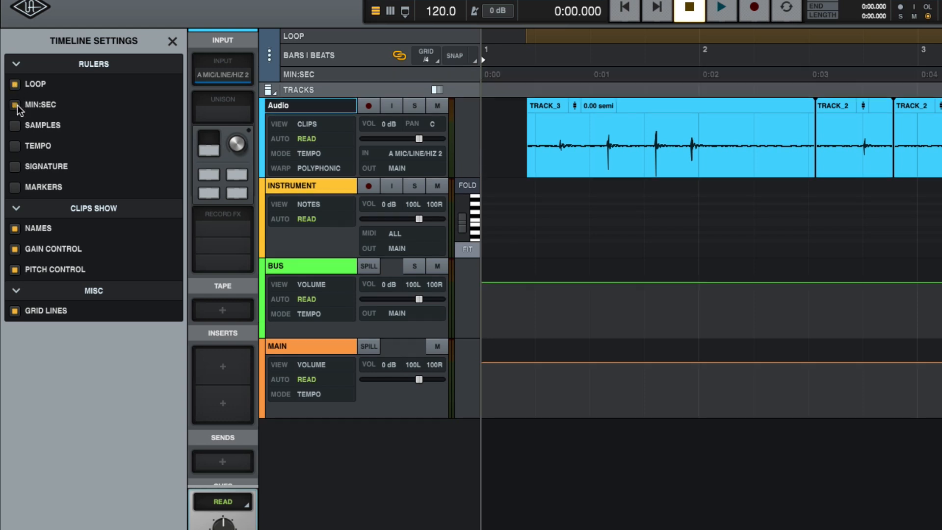
click(16, 126)
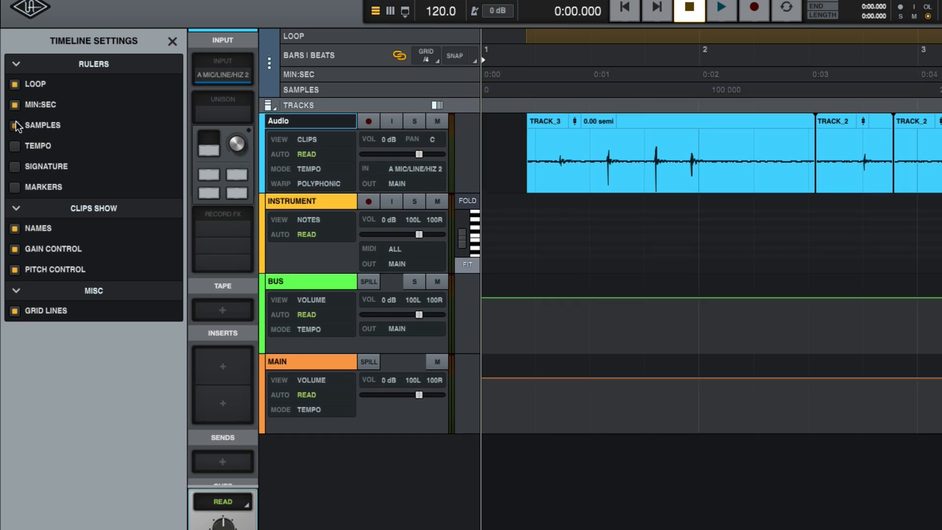
click(15, 146)
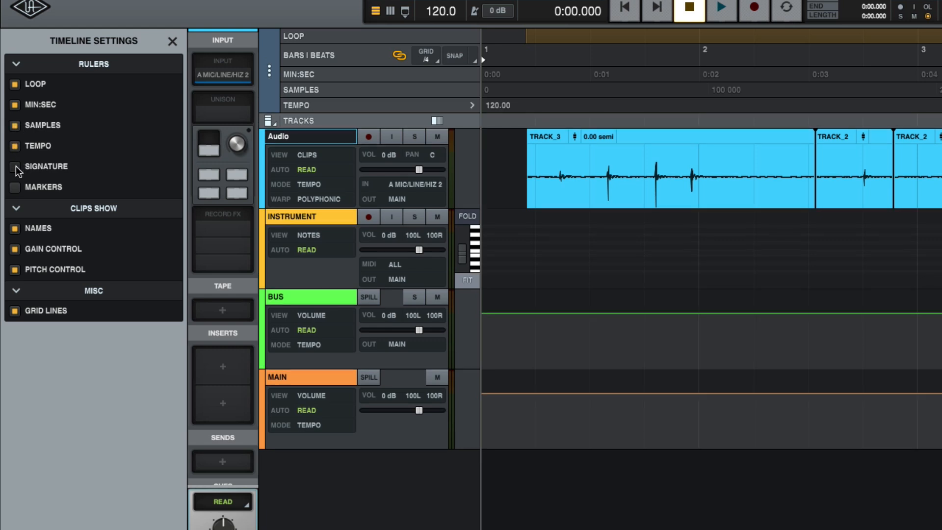
click(15, 167)
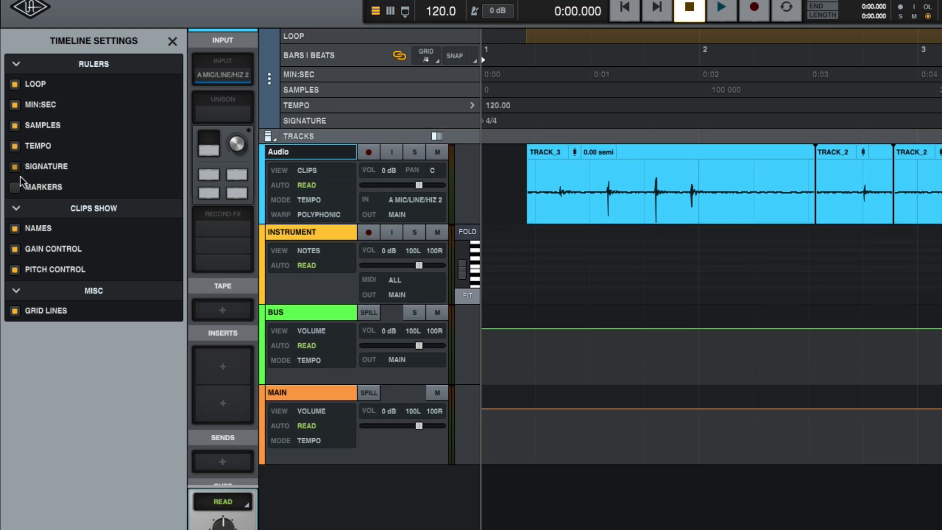
click(16, 188)
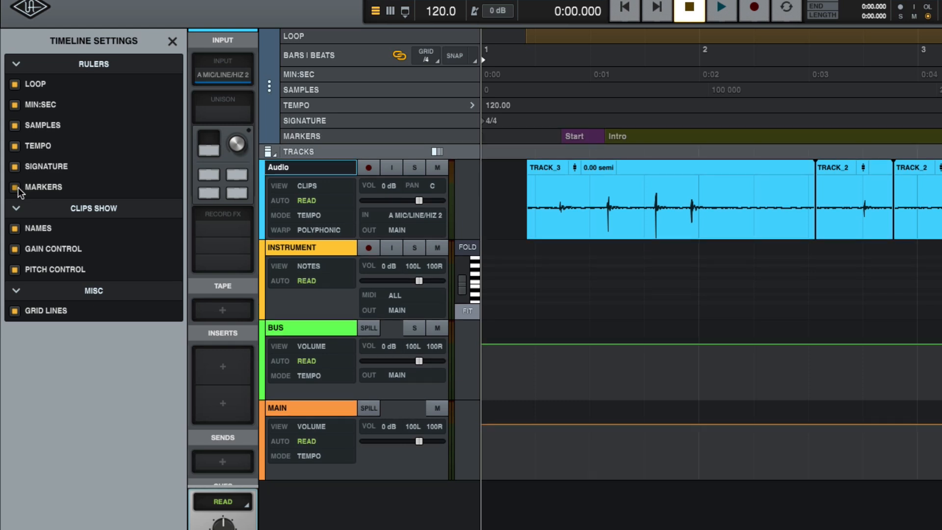
Start playback and add a marker named New at 1|4|674 while the session plays
key(space)
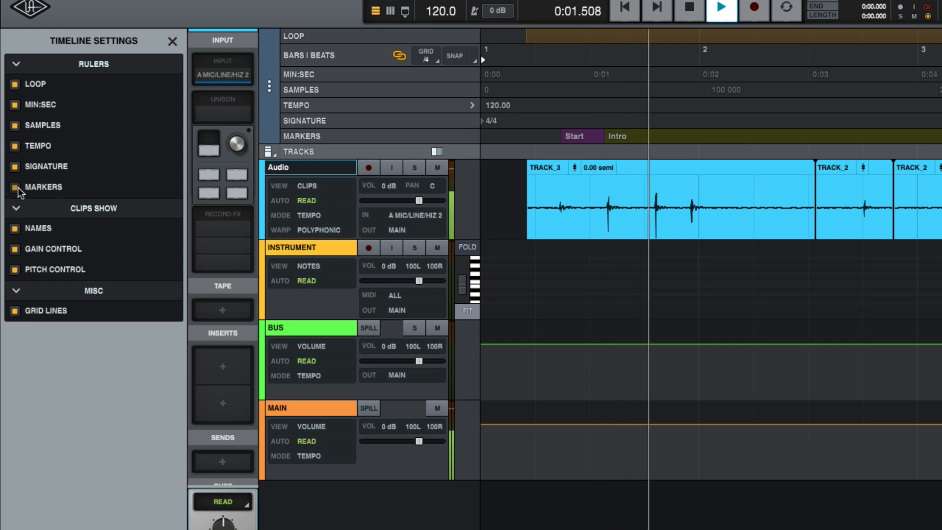
key(m)
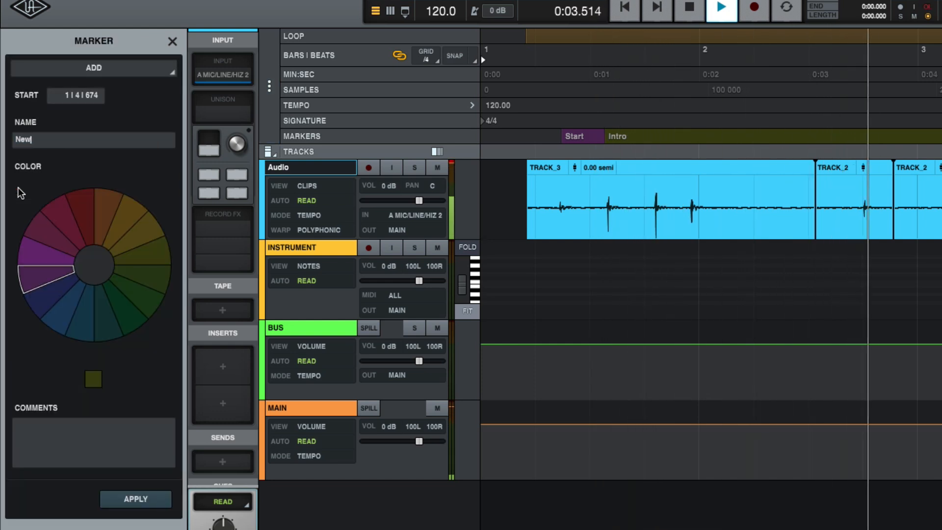
key(Return)
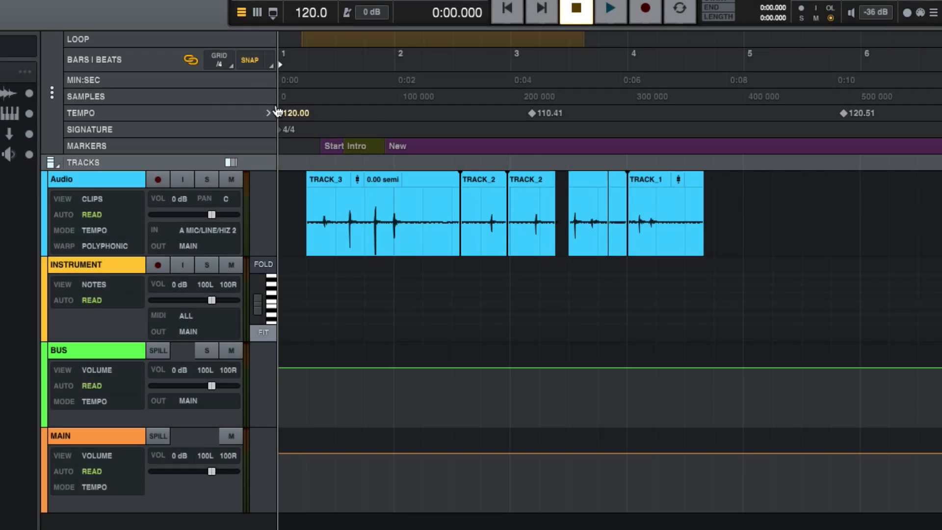
Choose the 1/4 grid, try shifting the TRACK_1 clip at bar 4 with Snap, and place the playhead before the first clip
click(218, 63)
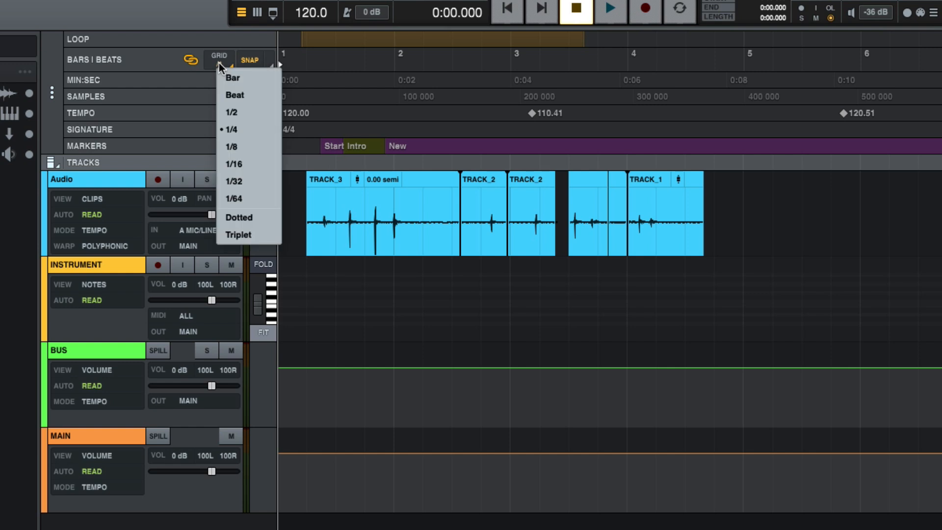
click(229, 129)
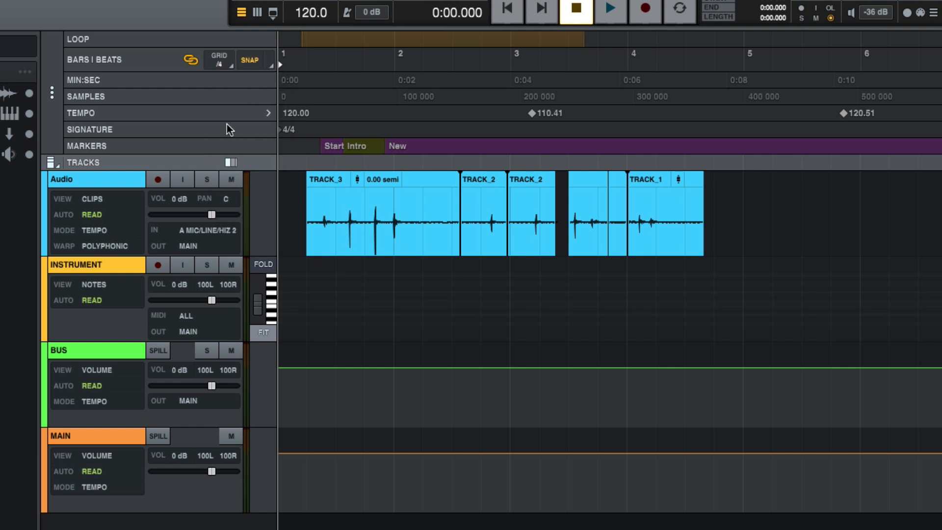
drag(658, 191, 677, 189)
click(250, 60)
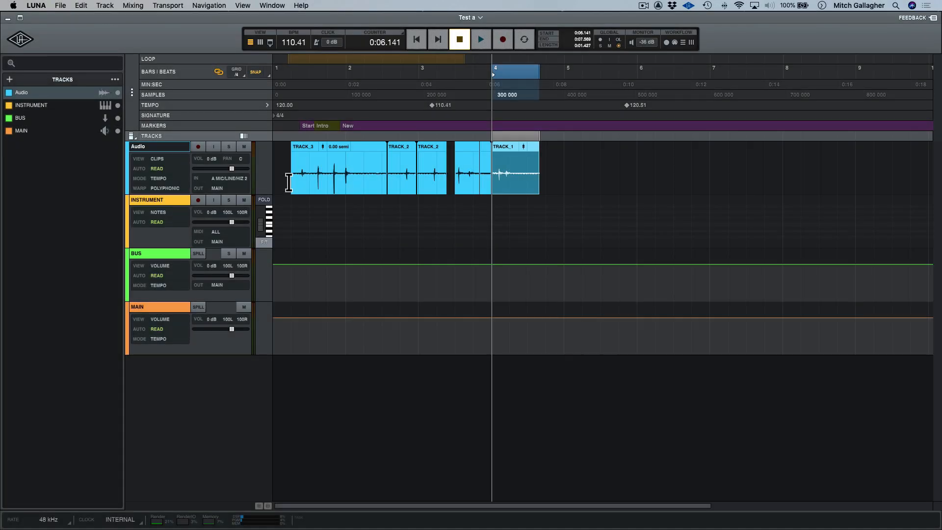
click(288, 182)
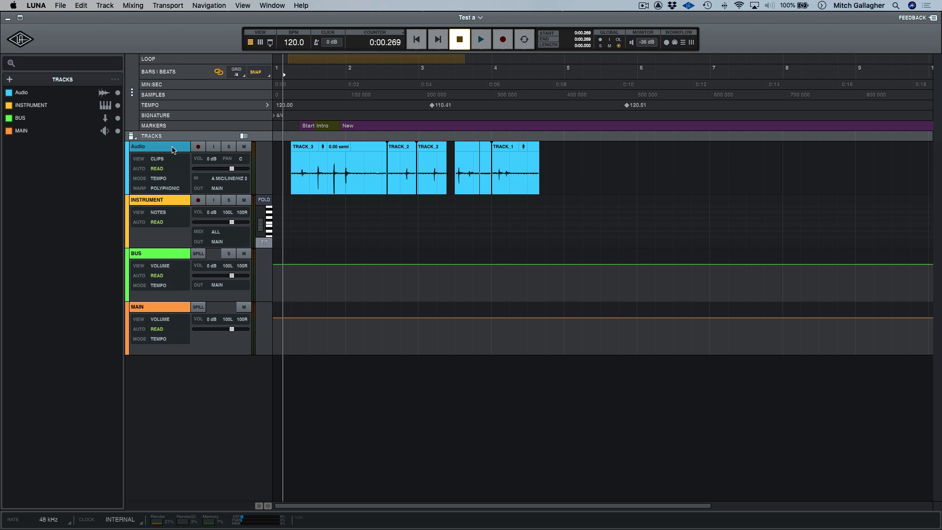
Set the track heights of all tracks to Small
click(131, 136)
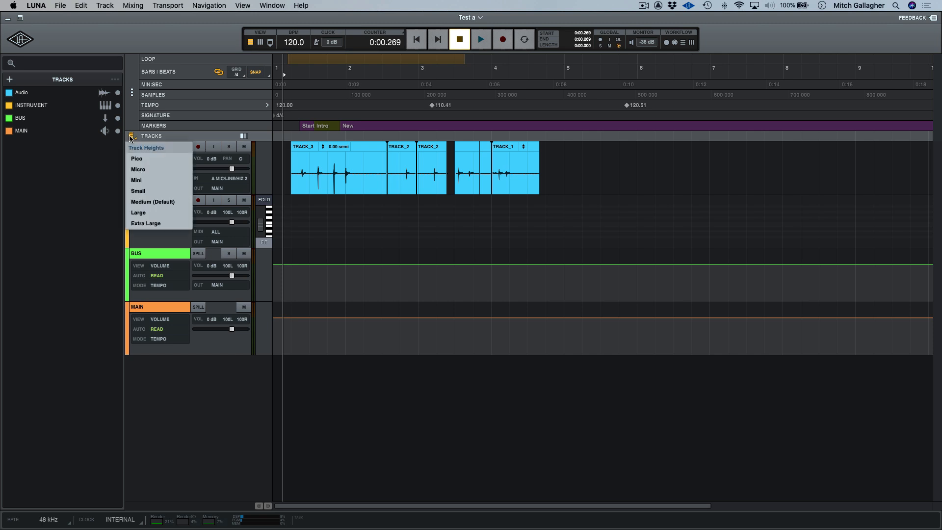
click(138, 191)
Select the Audio track, enlarge its height by two sizes and reduce it back
click(150, 151)
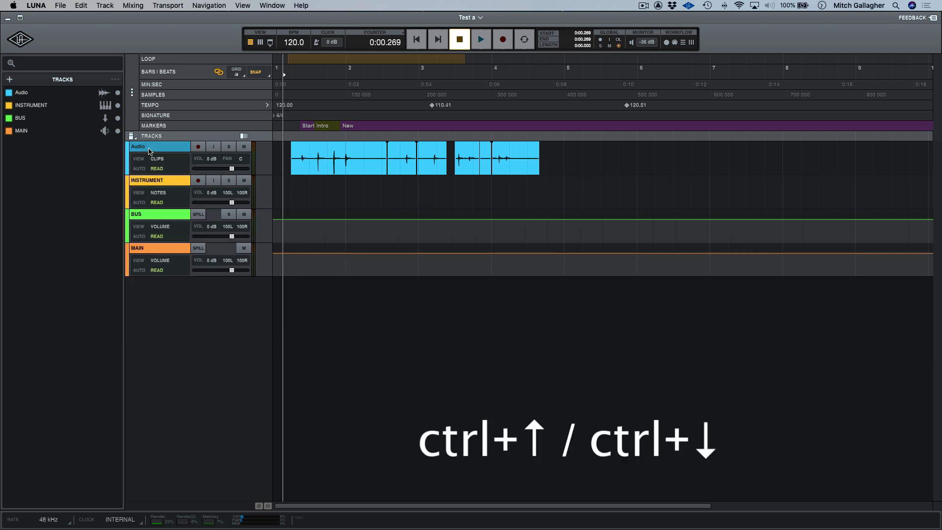
key(ctrl+Up)
key(ctrl+Up)
key(ctrl+Down)
key(ctrl+Down)
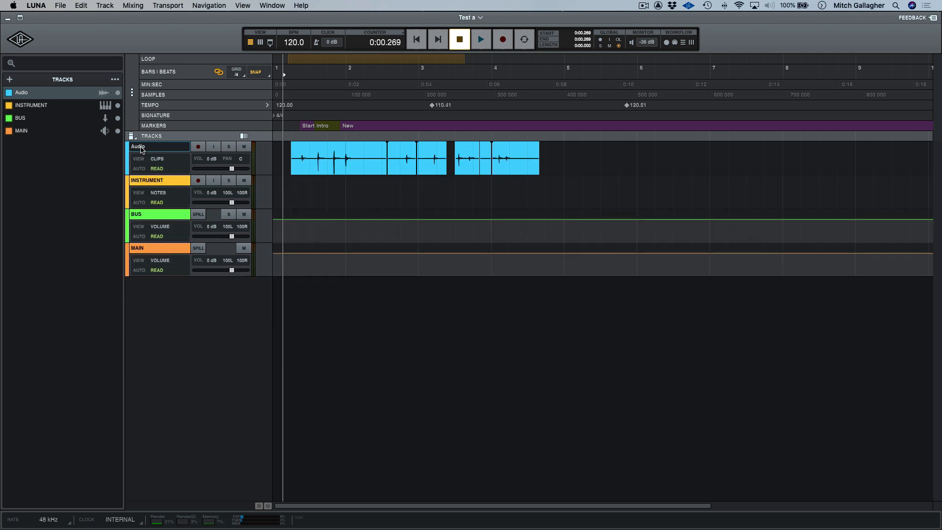
Enlarge the height of all tracks by two sizes and reduce them back
key(ctrl+alt+Up)
key(ctrl+alt+Up)
key(ctrl+alt+Down)
key(ctrl+alt+Down)
Zoom the timeline horizontally in by two levels and back out
key(super+bracketright)
key(super+bracketright)
key(super+bracketleft)
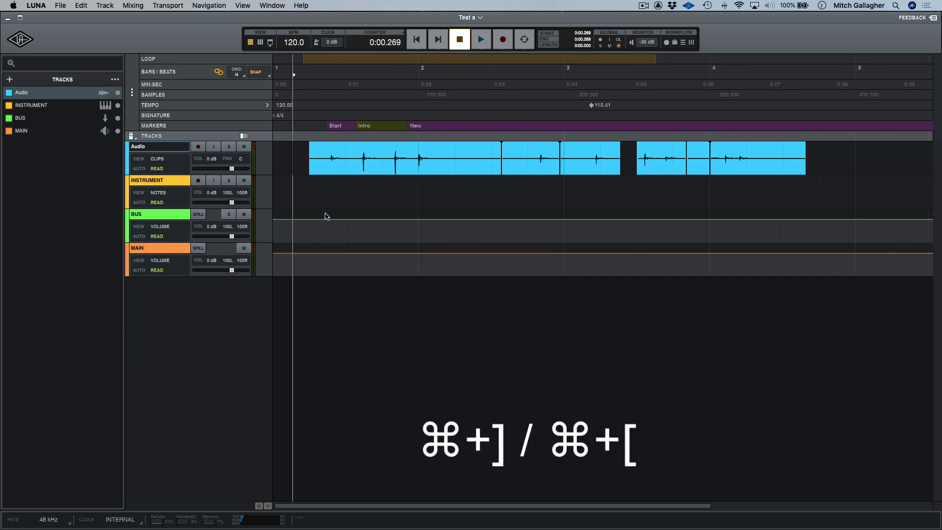
key(super+bracketleft)
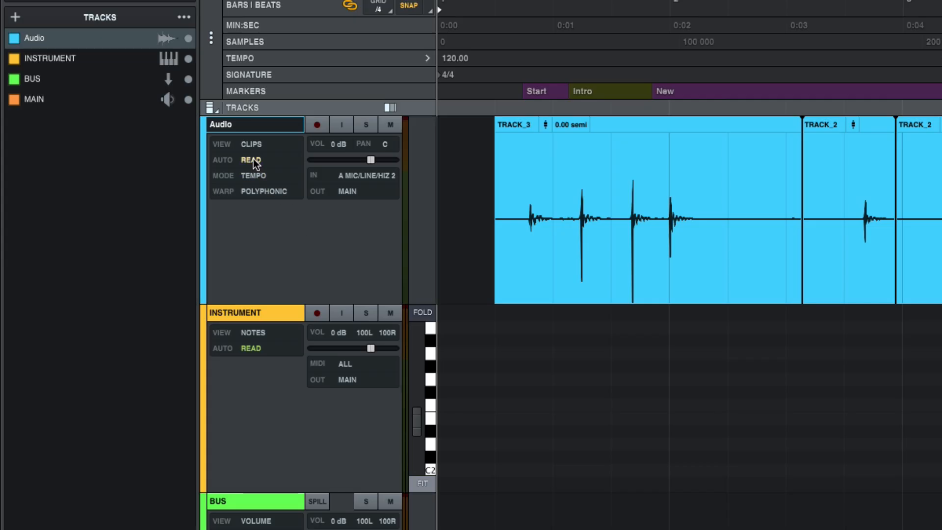
Switch the Audio track's view to Warps, Volume, Mute and Pan in turn
click(252, 143)
click(65, 139)
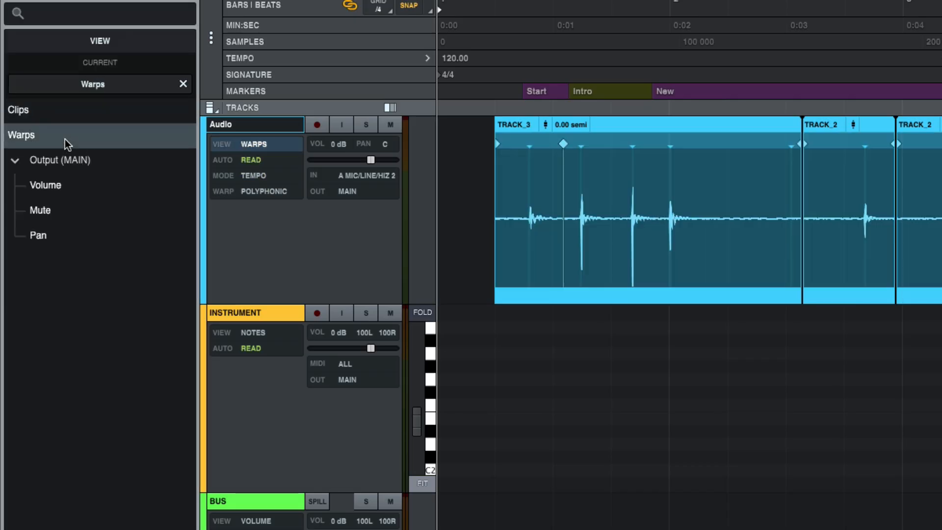
click(63, 189)
click(63, 212)
click(61, 234)
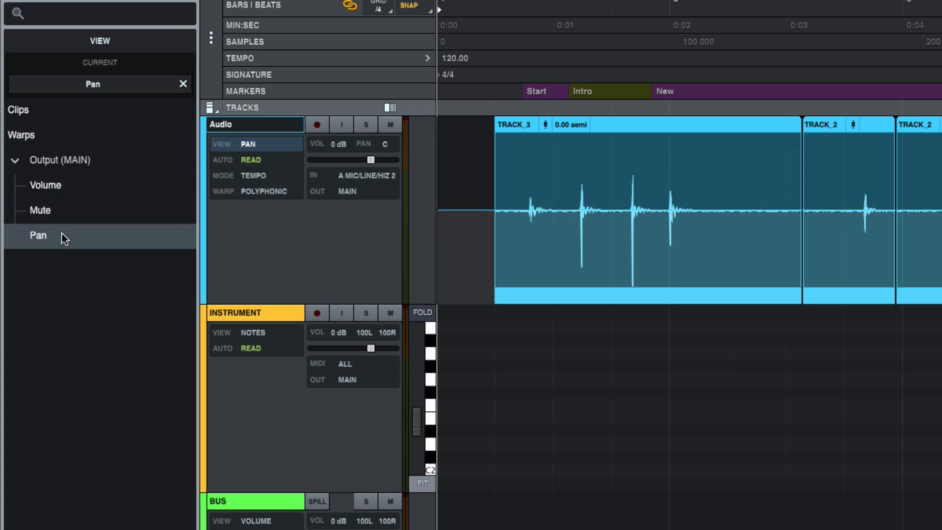
Examine the Audio track's automation modes, track follow modes and warp algorithm options
click(255, 159)
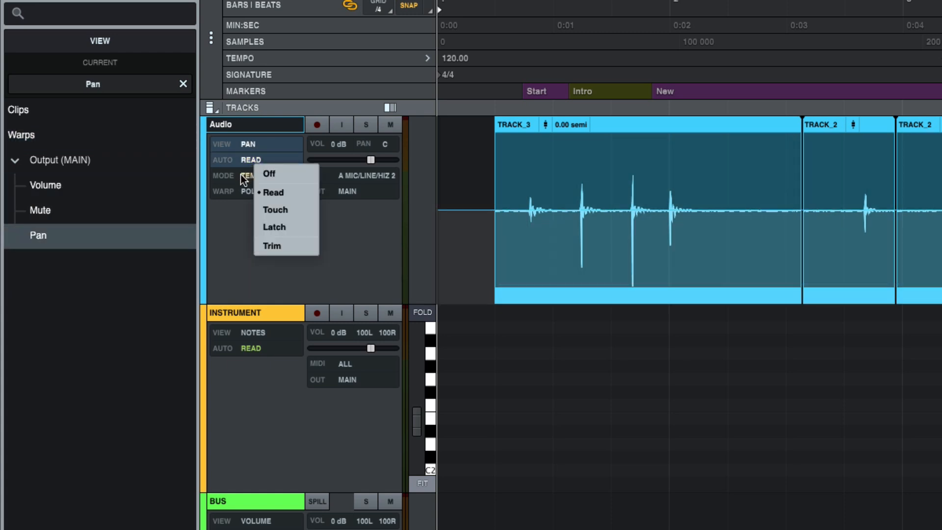
click(241, 175)
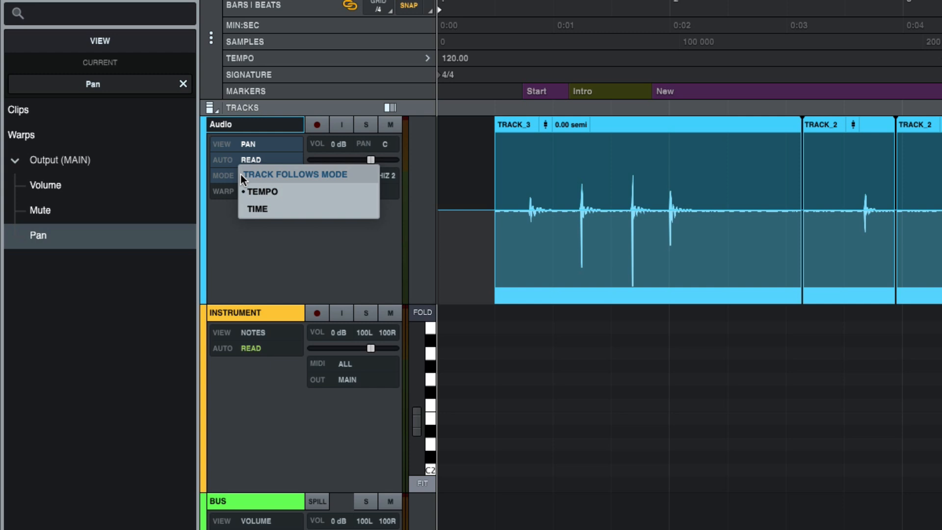
click(227, 193)
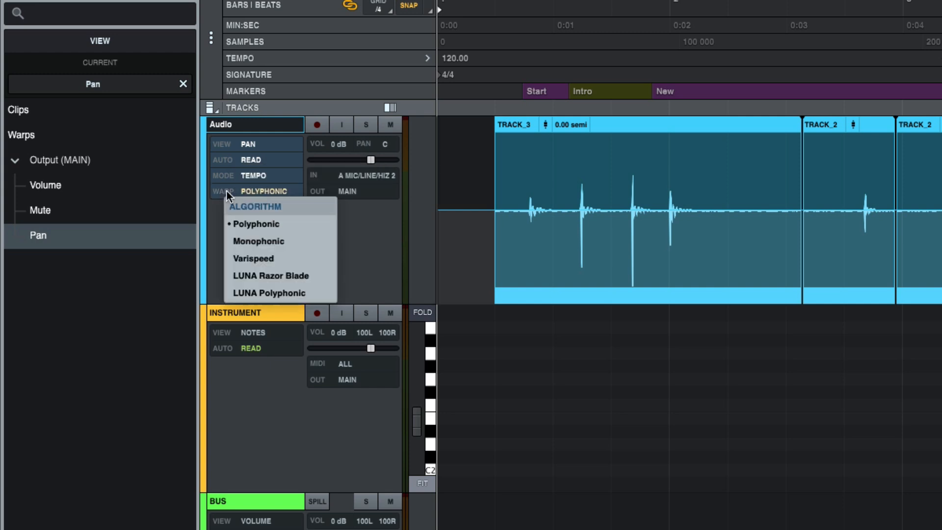
click(216, 220)
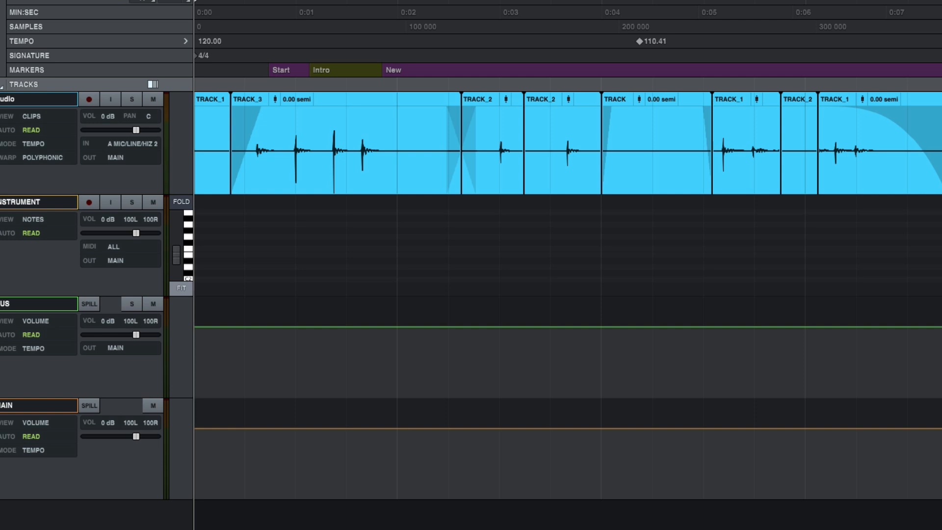
Show the track versions and compare With Edits, Cuts and V1 on the Audio track, leaving With Edits active
click(153, 84)
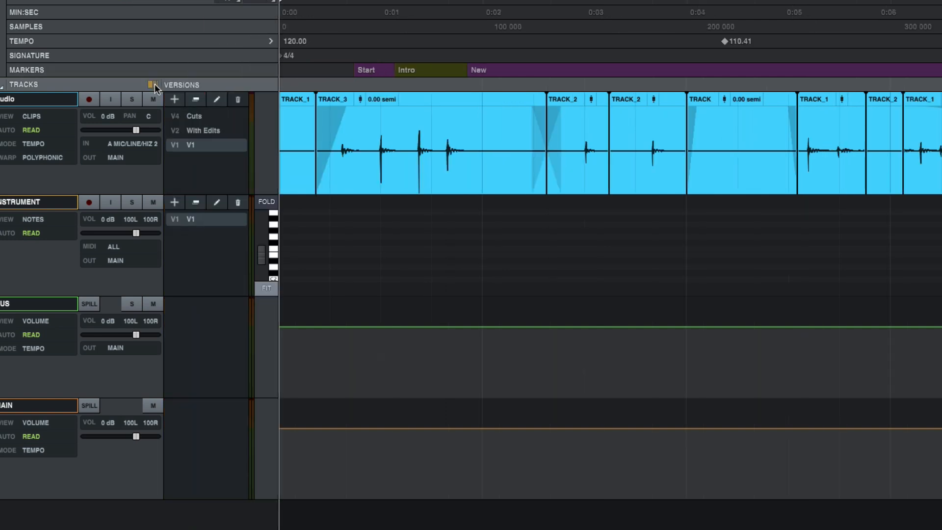
click(196, 130)
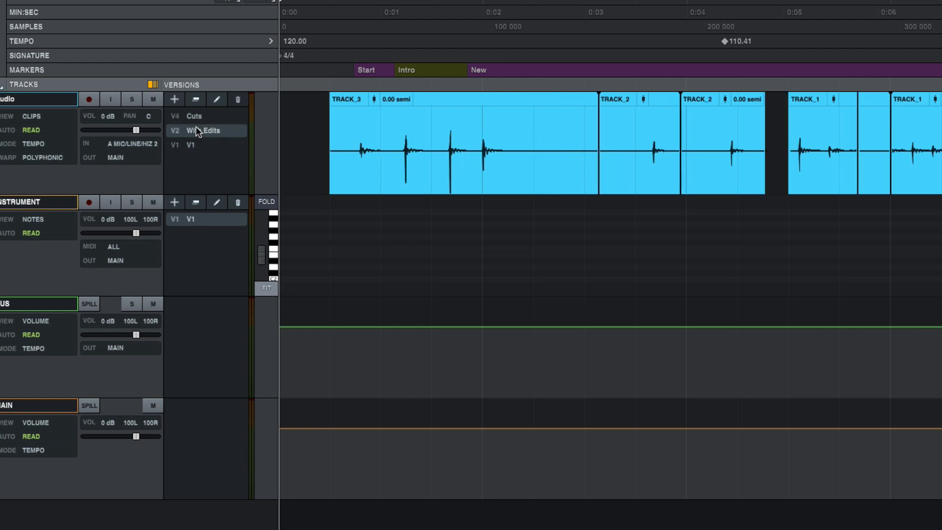
click(194, 118)
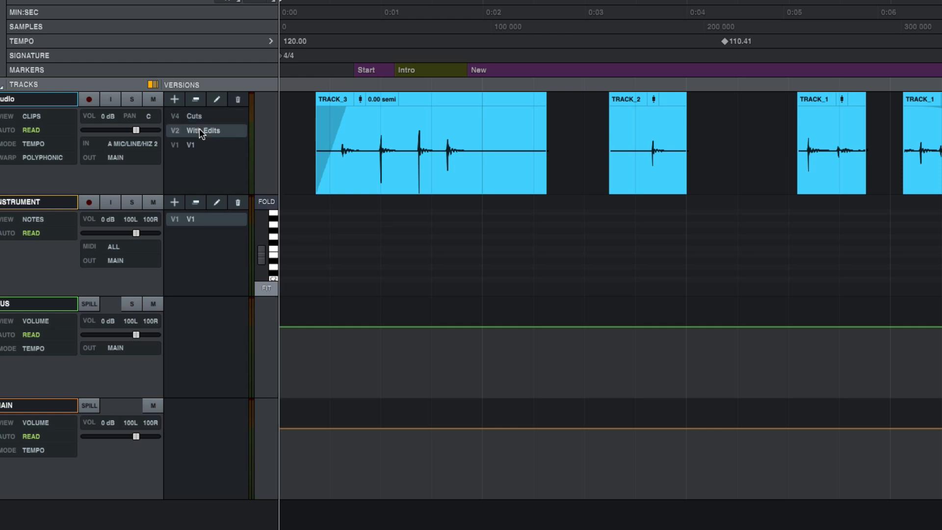
click(199, 129)
click(197, 143)
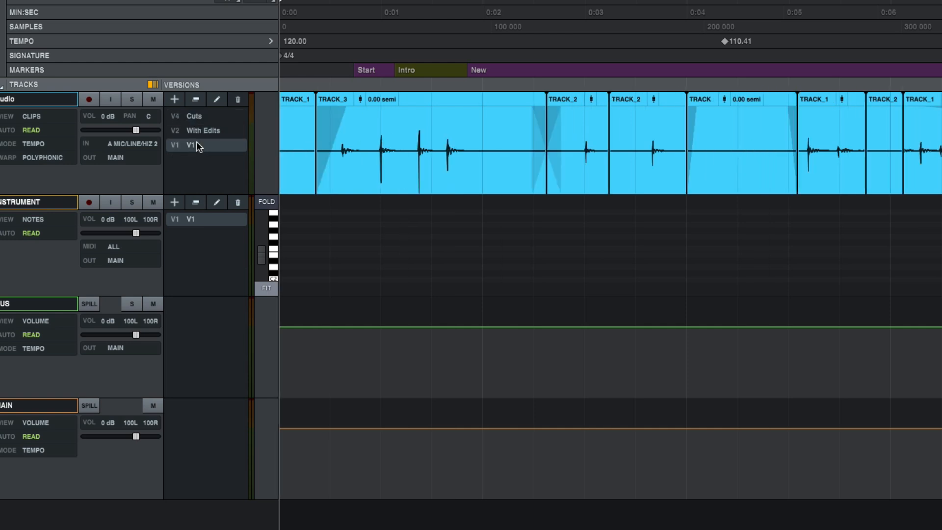
click(201, 131)
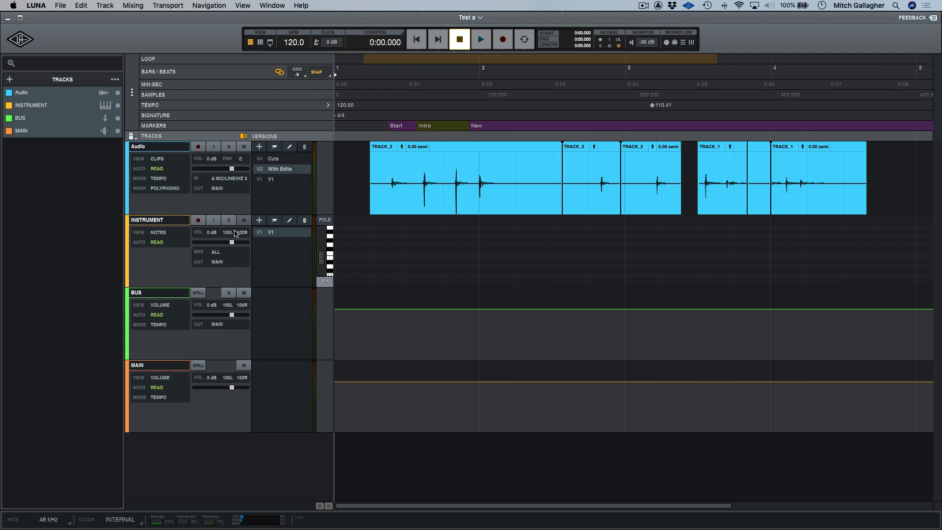
Examine the view and automation options of the INSTRUMENT and BUS tracks, including the BUS track's follow modes
click(165, 234)
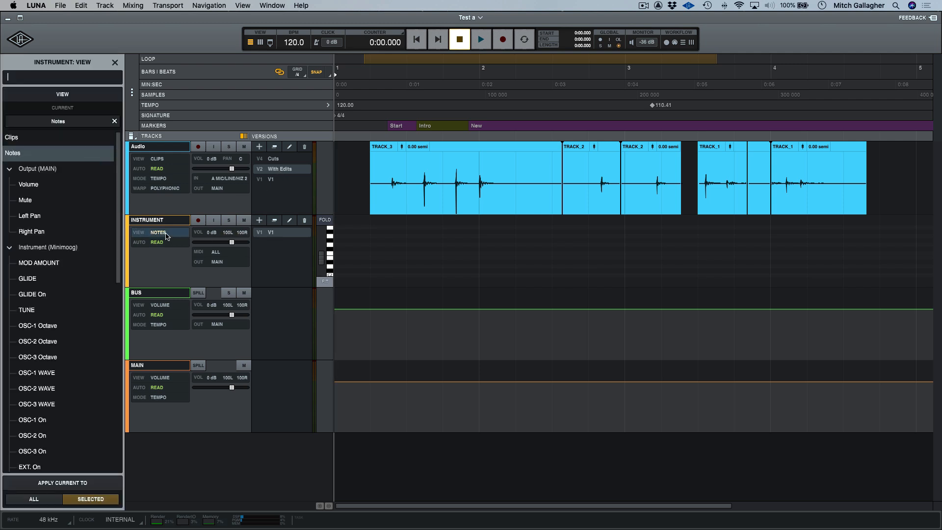
click(161, 243)
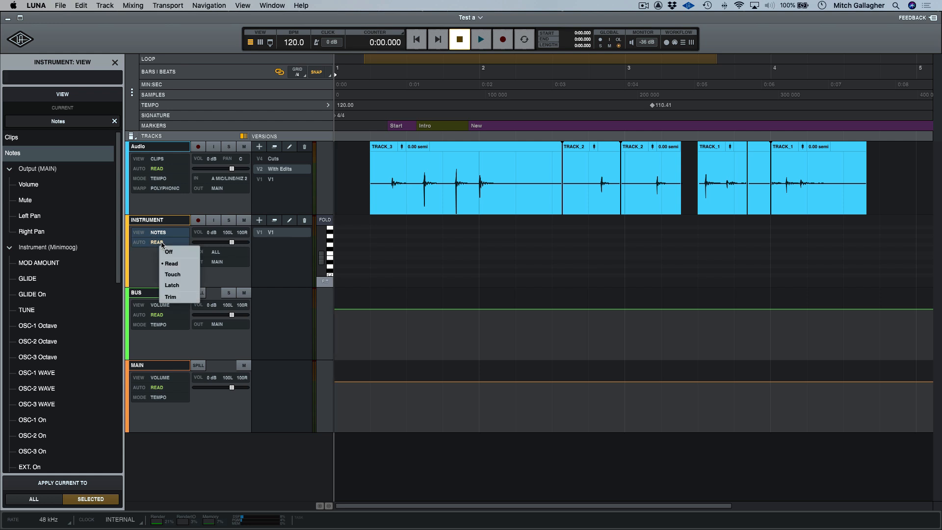
click(148, 261)
click(159, 305)
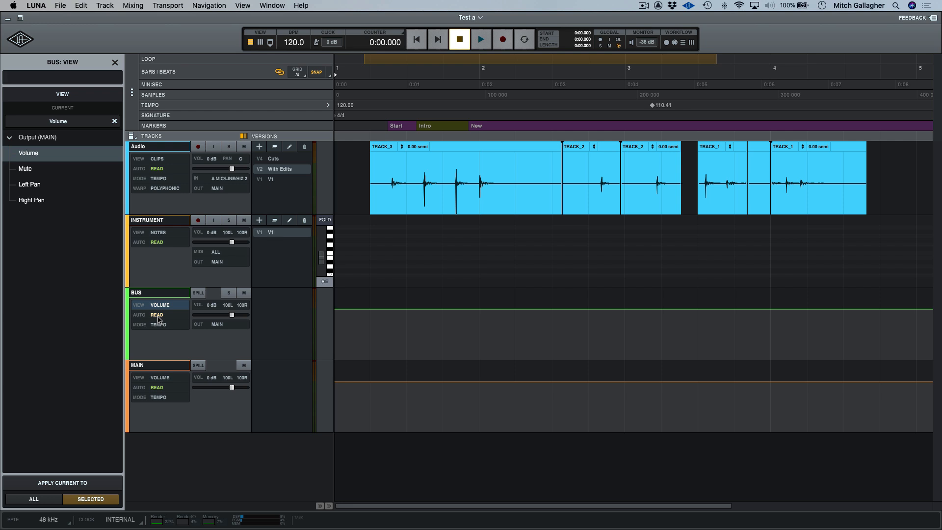
click(157, 317)
click(155, 326)
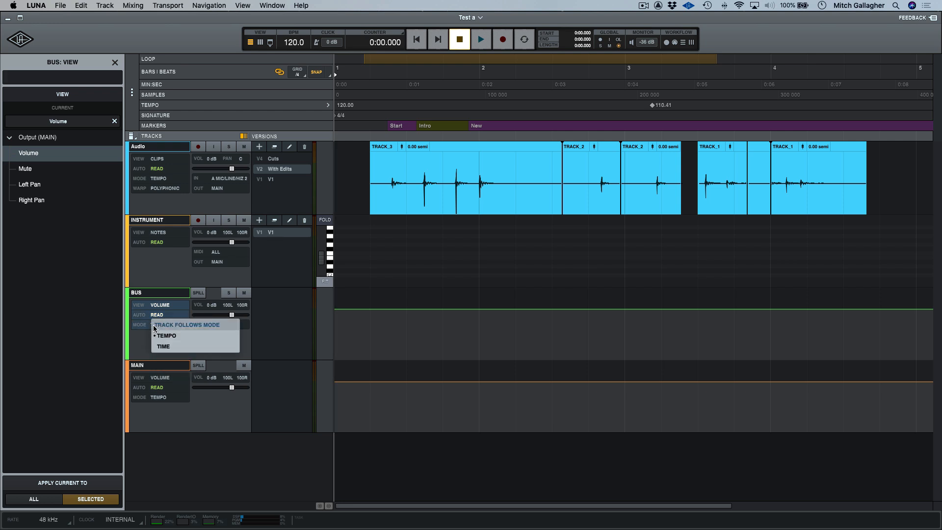
click(156, 336)
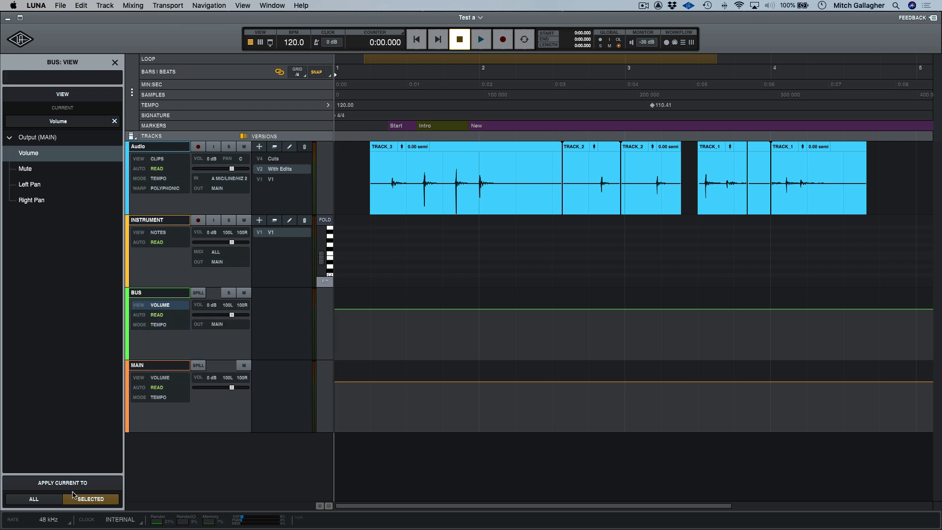
Show the session's available sample rate and clock source options
click(68, 522)
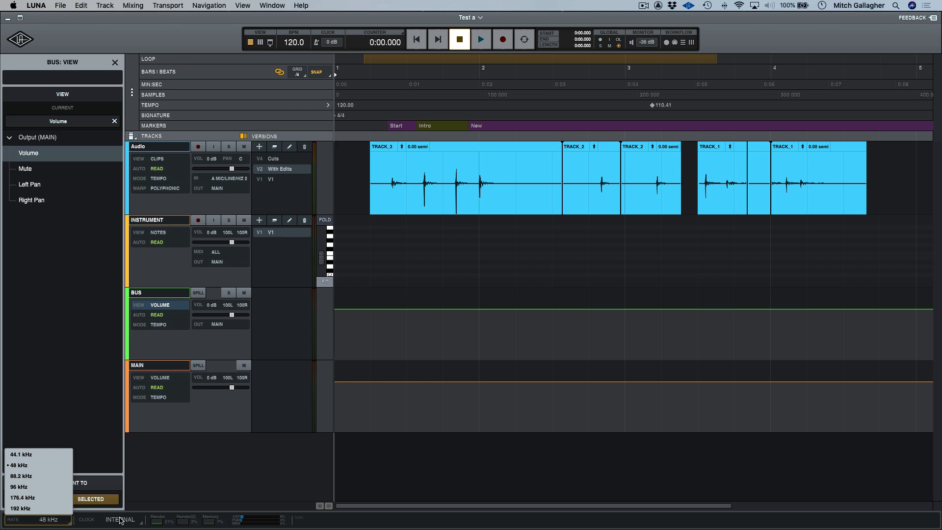
click(98, 521)
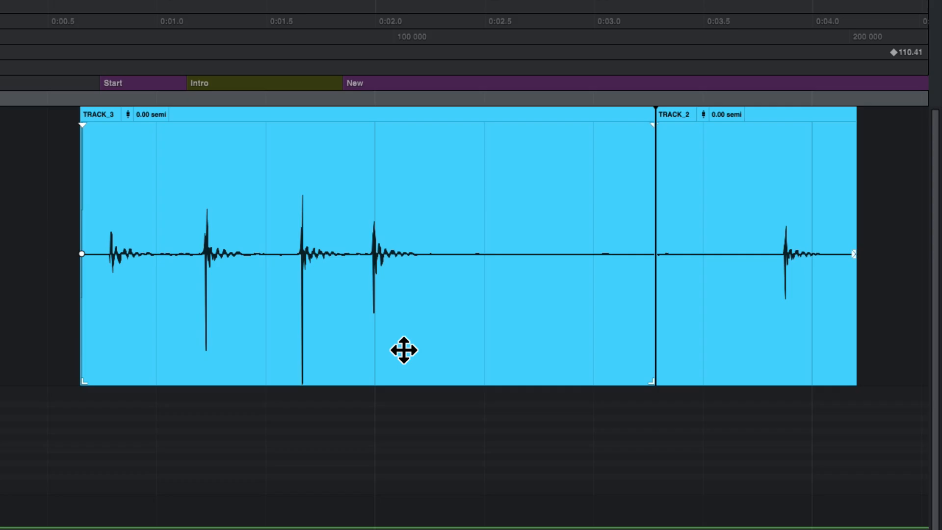
Shift the TRACK_3 clip slightly later on the Audio track and trim its start and the end of the adjoining TRACK_2 clip
drag(583, 303, 573, 305)
mouse_move(387, 349)
mouse_down()
mouse_move(366, 349)
mouse_move(403, 349)
mouse_up()
mouse_move(87, 387)
mouse_down()
mouse_move(131, 387)
mouse_move(94, 385)
mouse_up()
mouse_move(856, 375)
mouse_down()
mouse_move(810, 375)
mouse_move(856, 375)
mouse_up()
Add a fade-in to TRACK_3, a fade-out to TRACK_2 and a crossfade of about 0.5 s where the two clips meet
drag(854, 137, 807, 139)
drag(98, 132, 166, 141)
drag(663, 254, 713, 258)
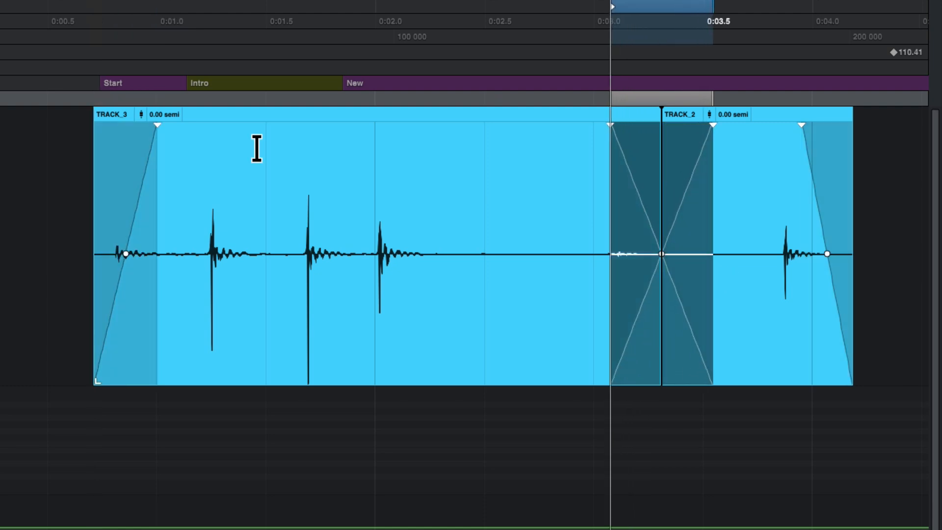
drag(149, 115, 152, 151)
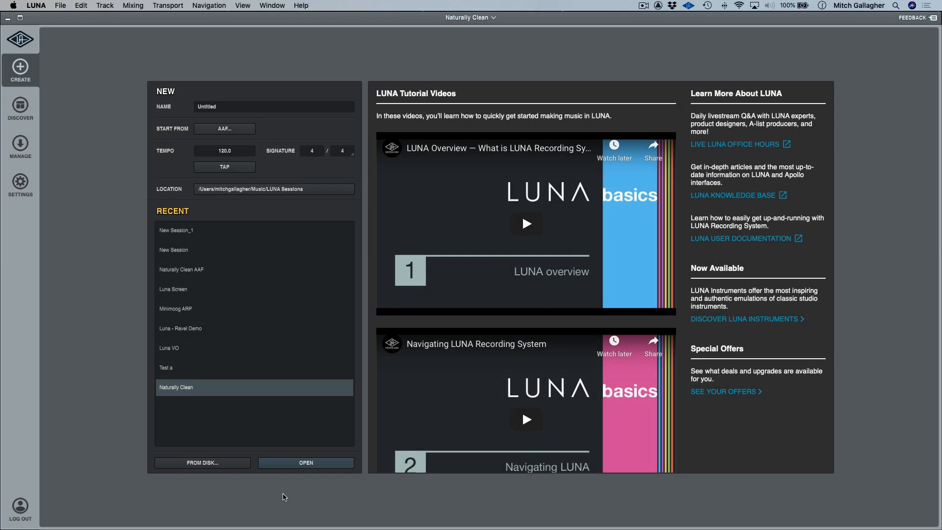
Open the recent session Naturally Clean and show its tracks in the mixer
click(306, 463)
key(super+equal)
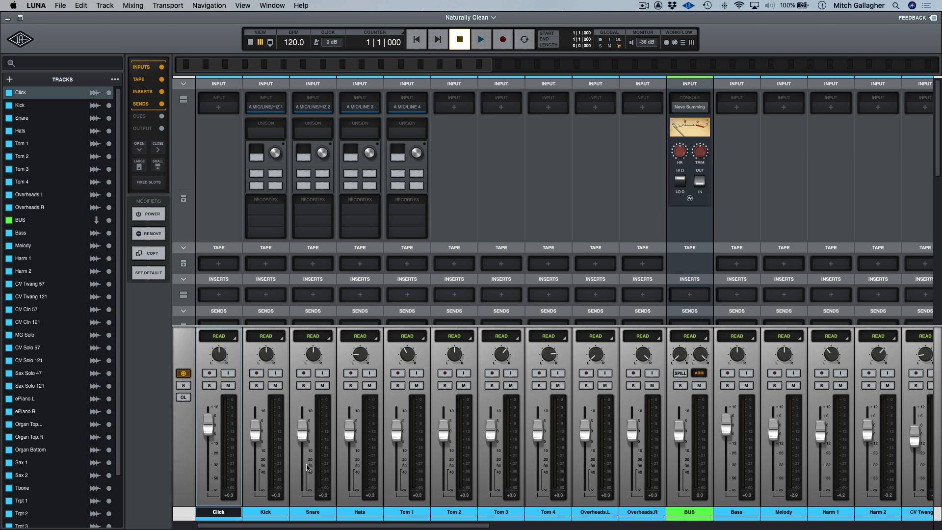
mouse_move(448, 64)
mouse_down()
mouse_move(652, 69)
mouse_move(442, 62)
mouse_up()
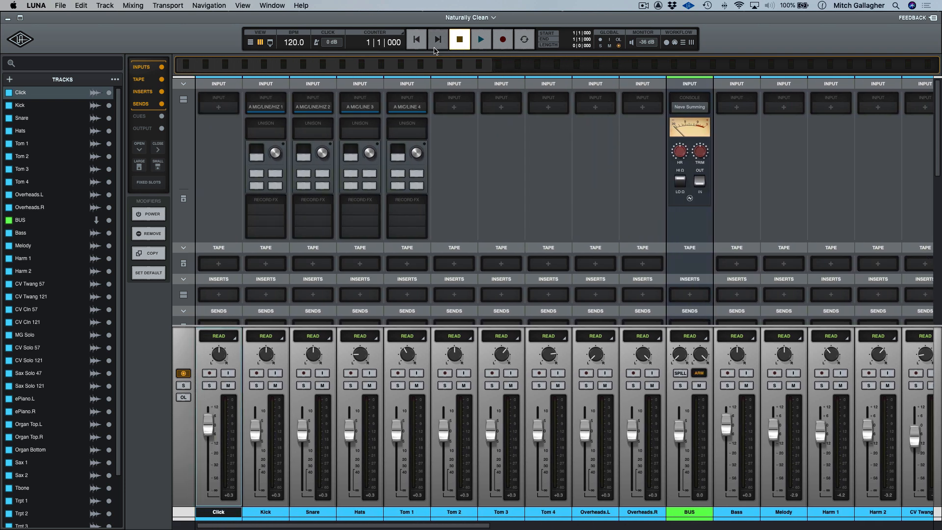
Jump the mixer display to the Output, Cues, Sends and Inserts sections and return to Inputs
click(161, 67)
click(162, 68)
click(147, 128)
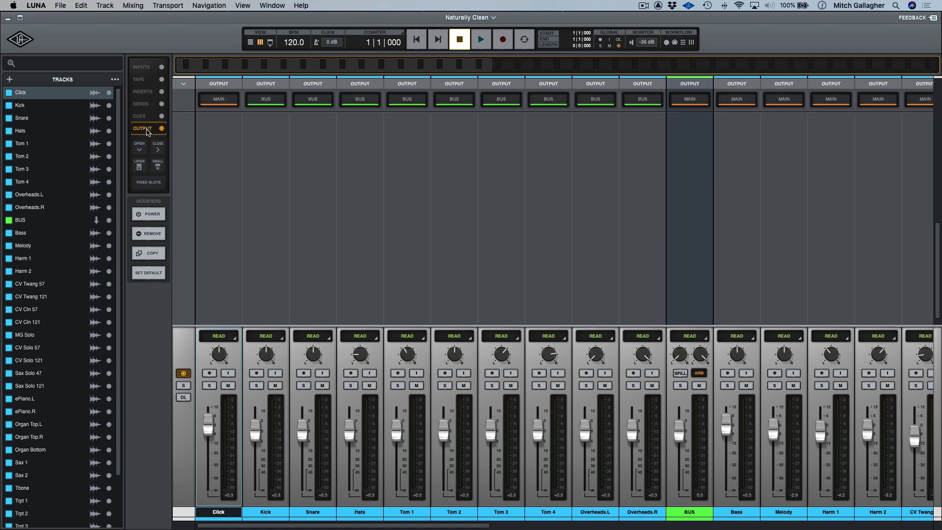
click(147, 117)
click(147, 104)
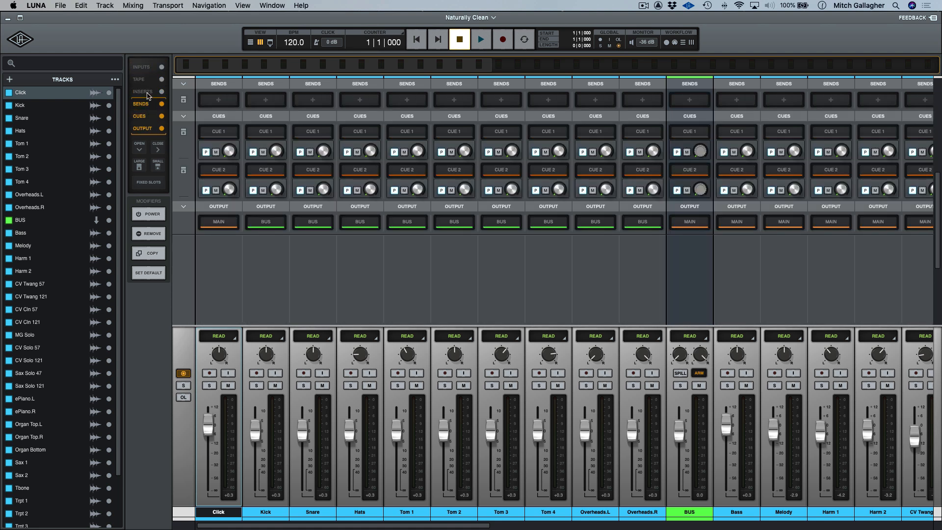
click(148, 91)
click(148, 67)
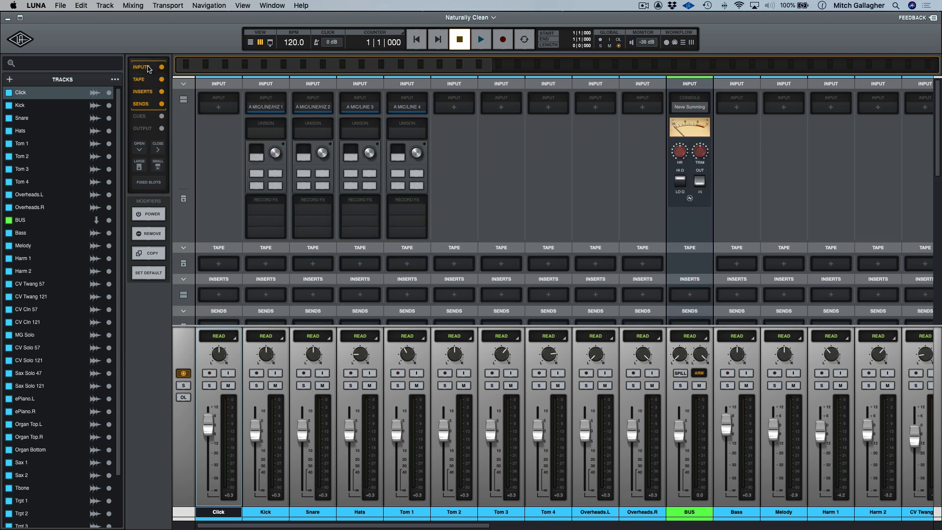
Collapse and reopen all mixer sections, and switch the slots to large and back to small
click(157, 147)
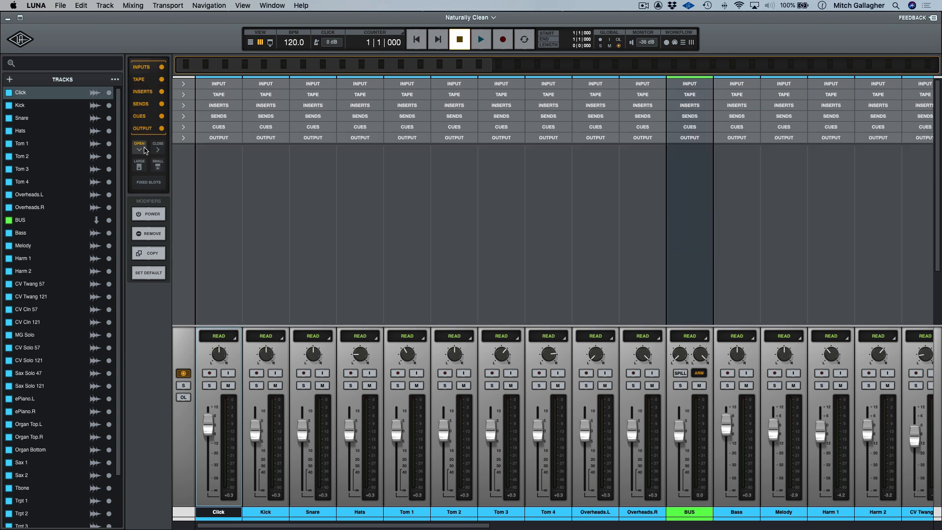
click(140, 149)
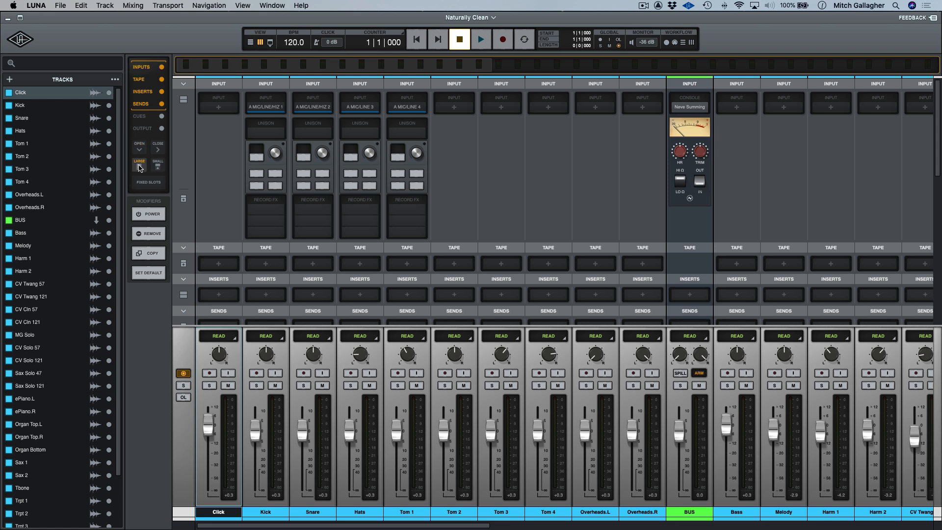
click(140, 167)
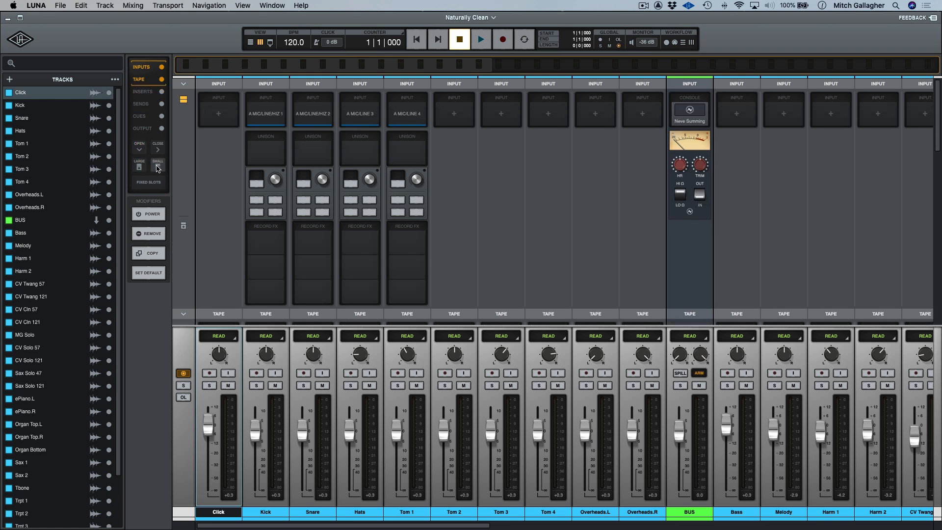
click(157, 167)
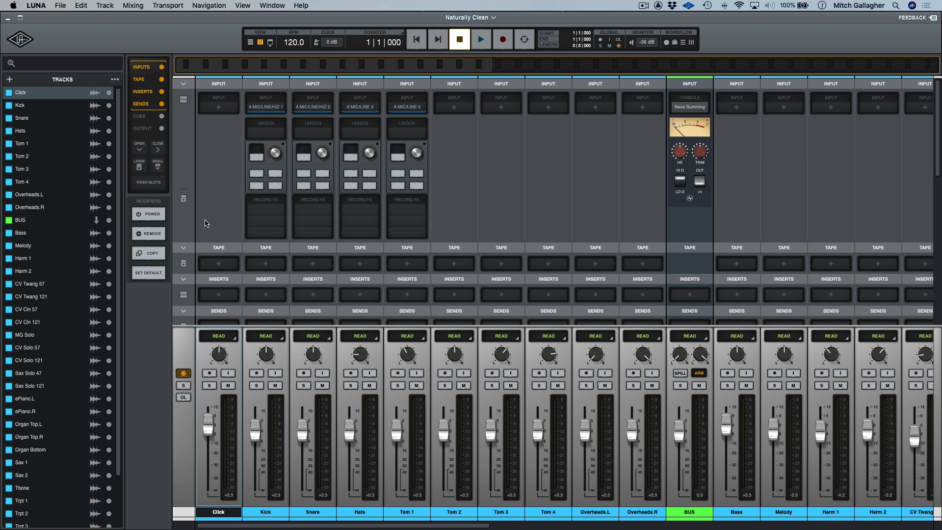
Record-enable the Kick track and try A MIC/LINE 3 as its input before returning to A MIC/LINE/HIZ 1
click(257, 373)
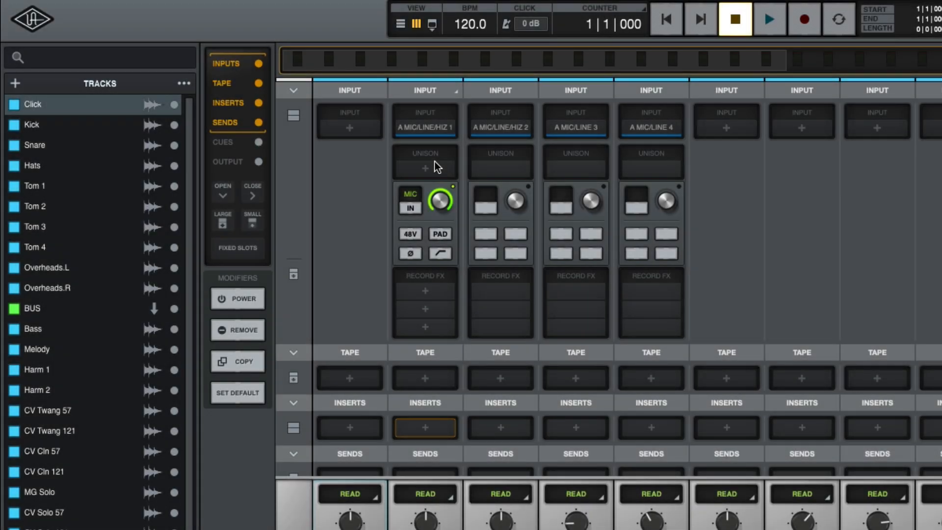
click(428, 129)
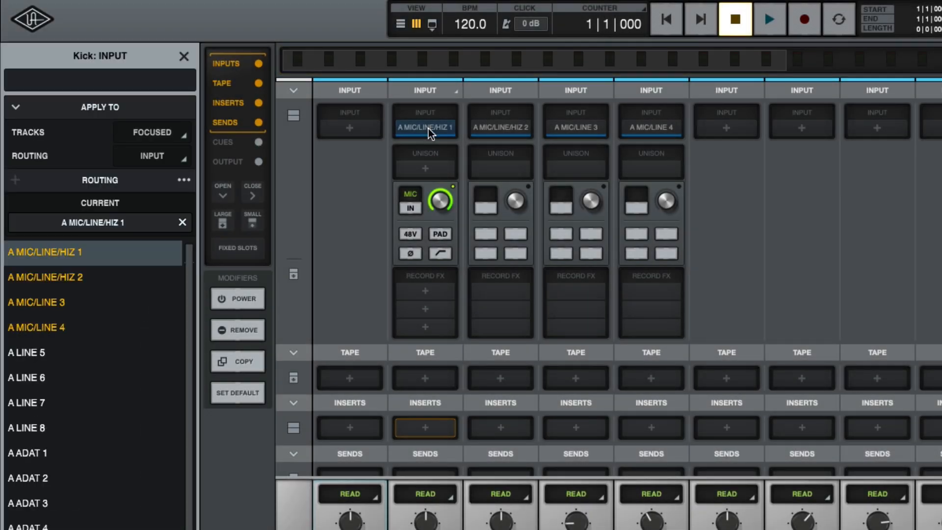
click(129, 297)
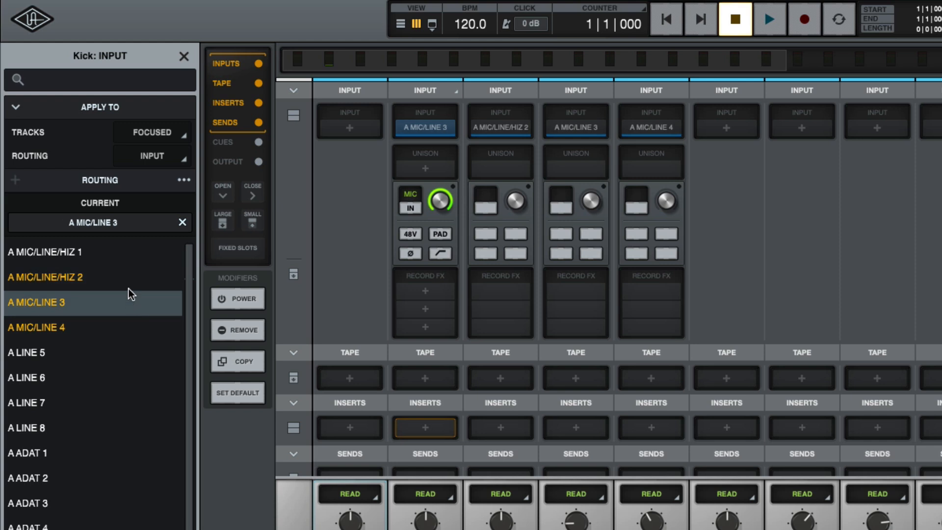
click(134, 250)
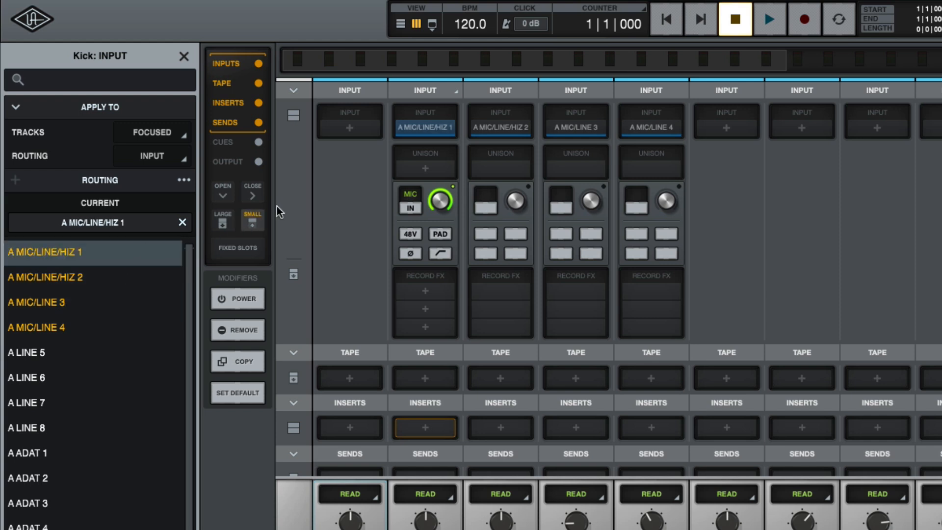
Search for "neve" and load the Neve Preamp into the Kick track's Unison slot
click(420, 168)
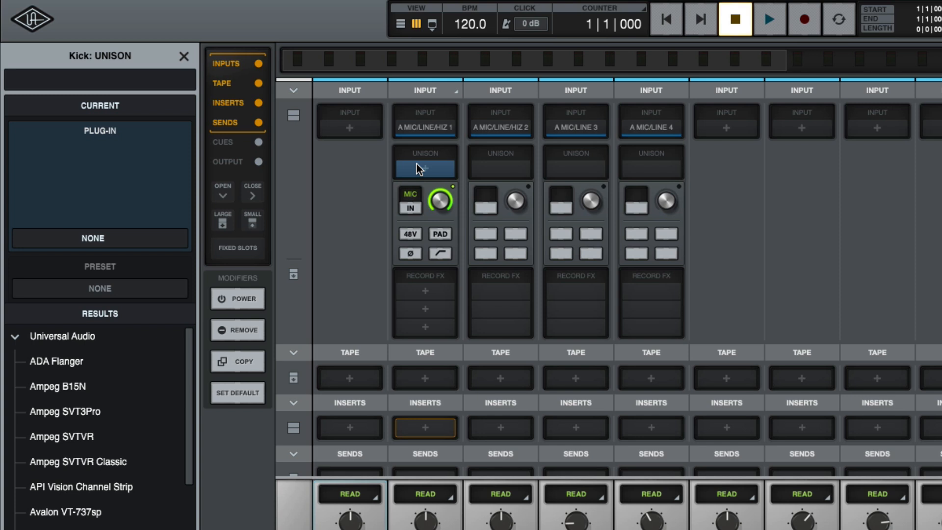
text(neve)
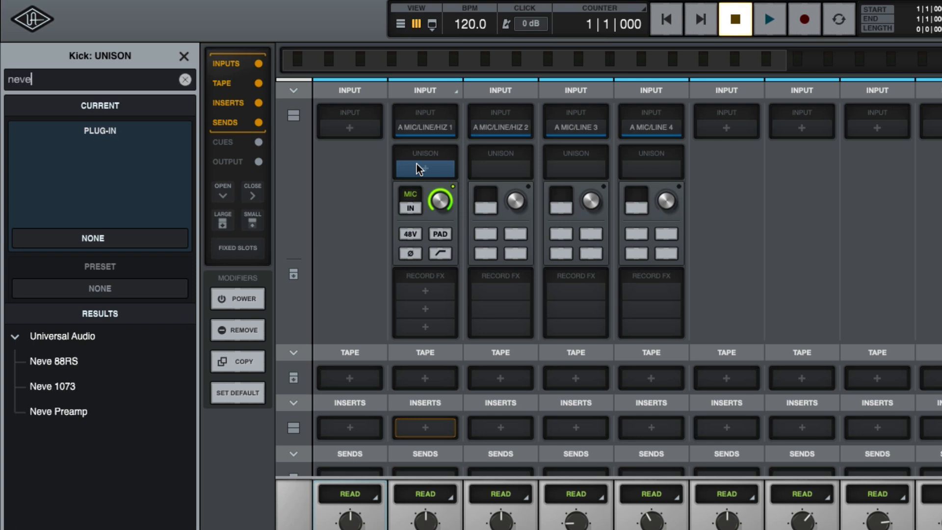
double_click(63, 418)
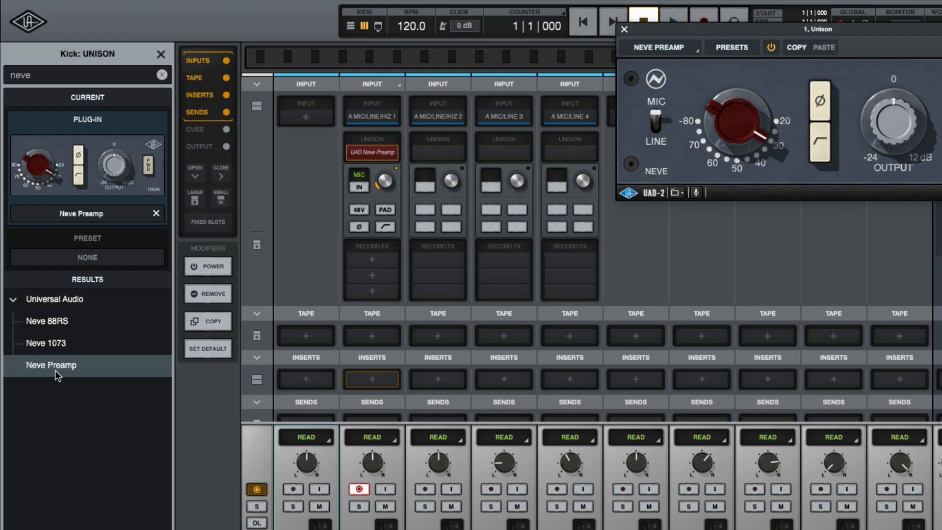
Turn on 48V, pad, polarity invert and low cut for the Kick input, and adjust its preamp gain
click(364, 170)
click(363, 177)
click(385, 210)
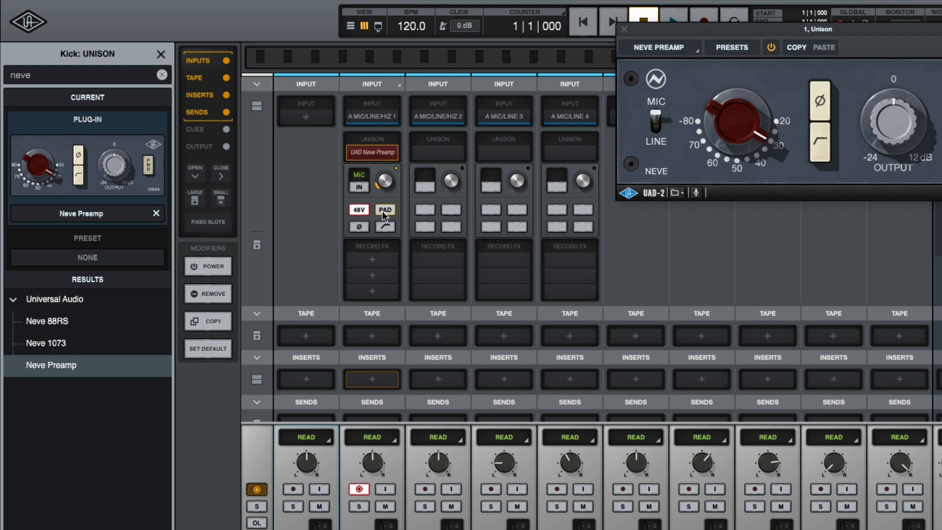
click(359, 227)
click(385, 227)
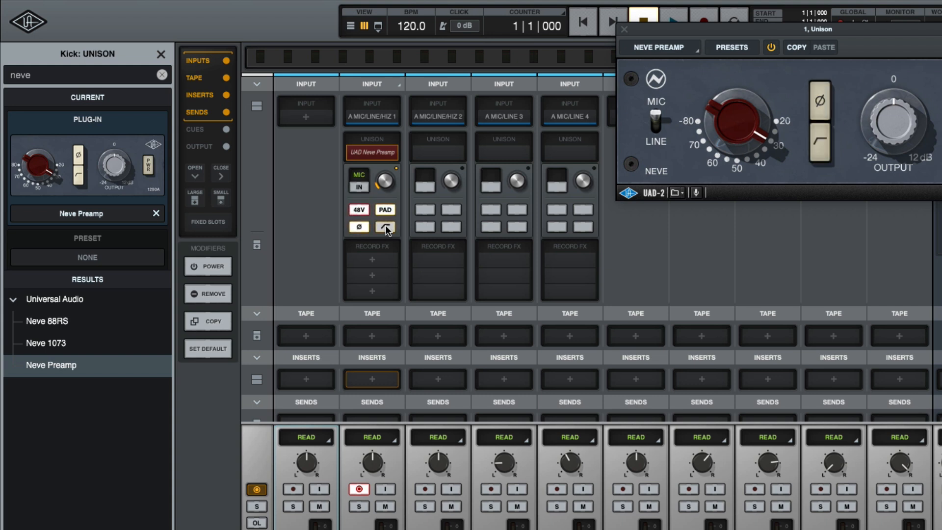
drag(389, 183, 390, 141)
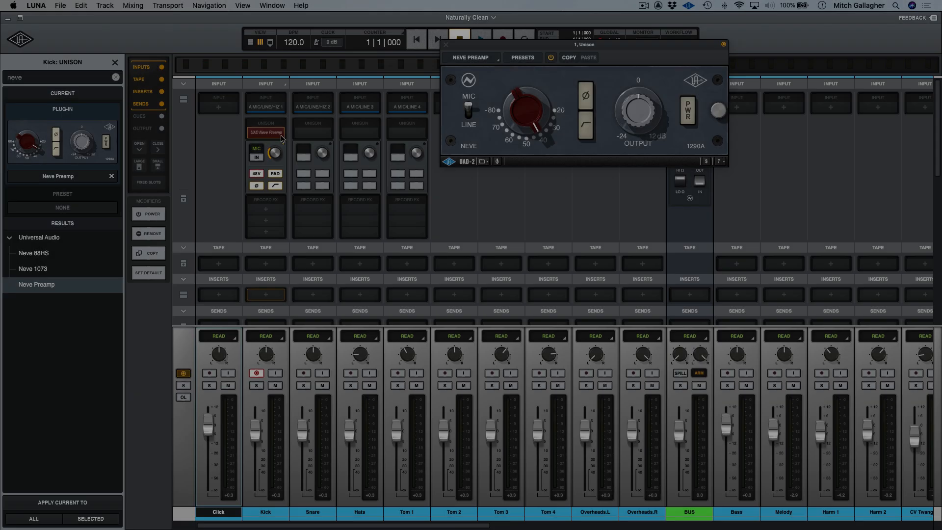
drag(281, 138, 280, 152)
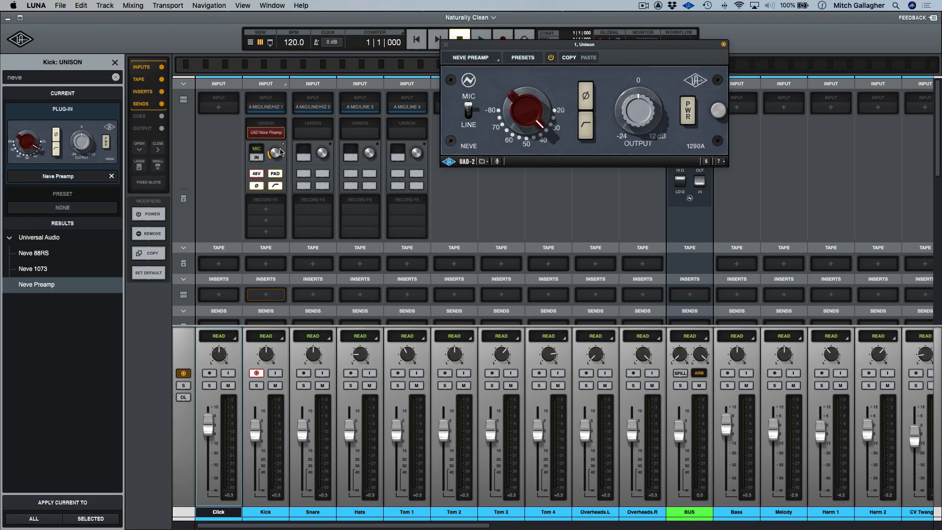
Load the Empirical Labs Distressor into Kick's first Record FX slot and replace it with the Pultec EQP-1A
click(268, 210)
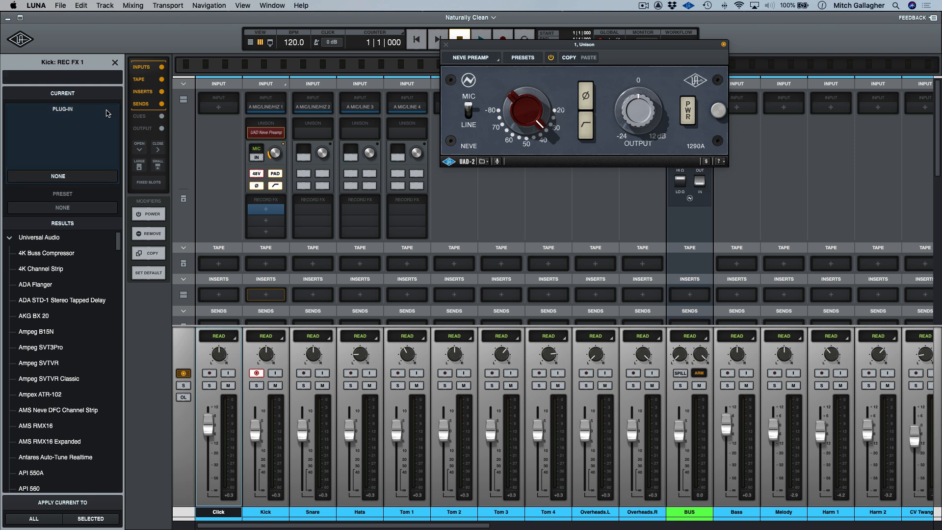
text(dis)
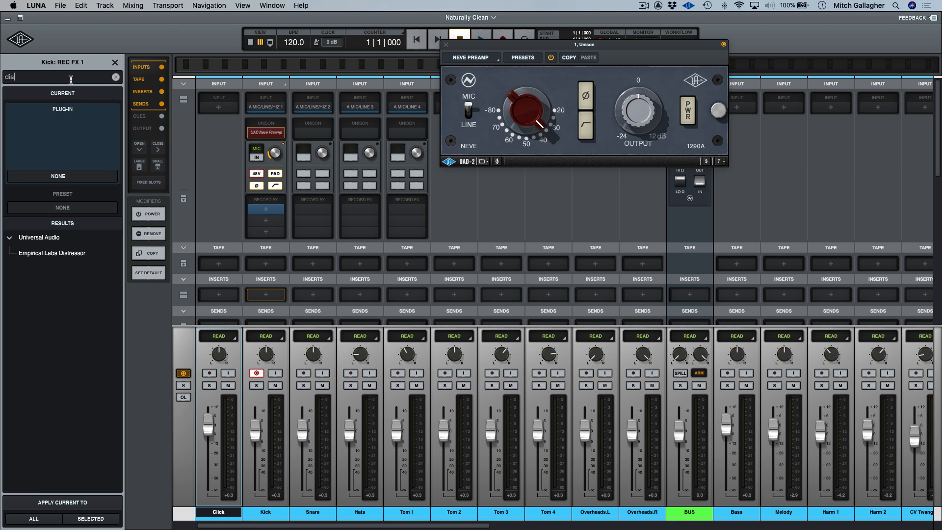
click(71, 254)
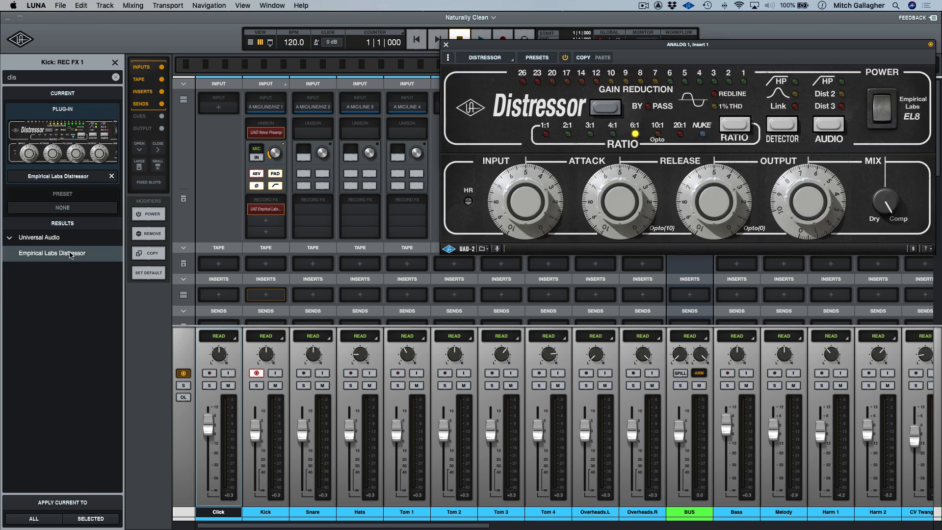
double_click(11, 77)
text(pult)
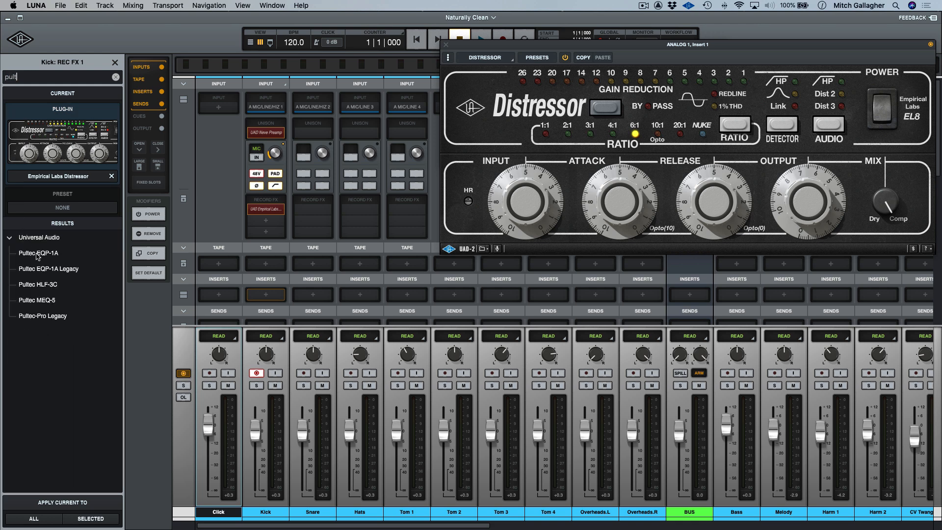
click(41, 259)
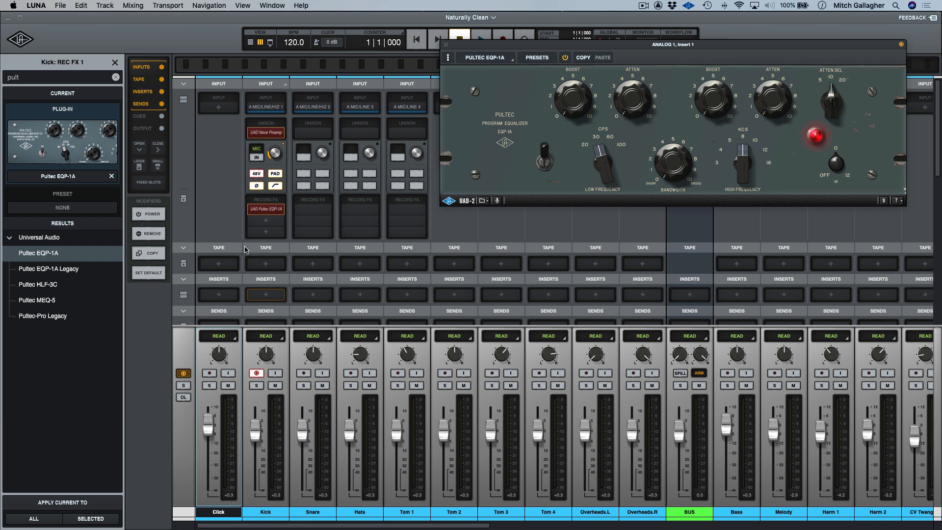
Close the floating Pultec EQP-1A and Neve Preamp plug-in windows to clear the view of the mixer
scroll(245, 249, down, 4)
scroll(245, 249, down, 4)
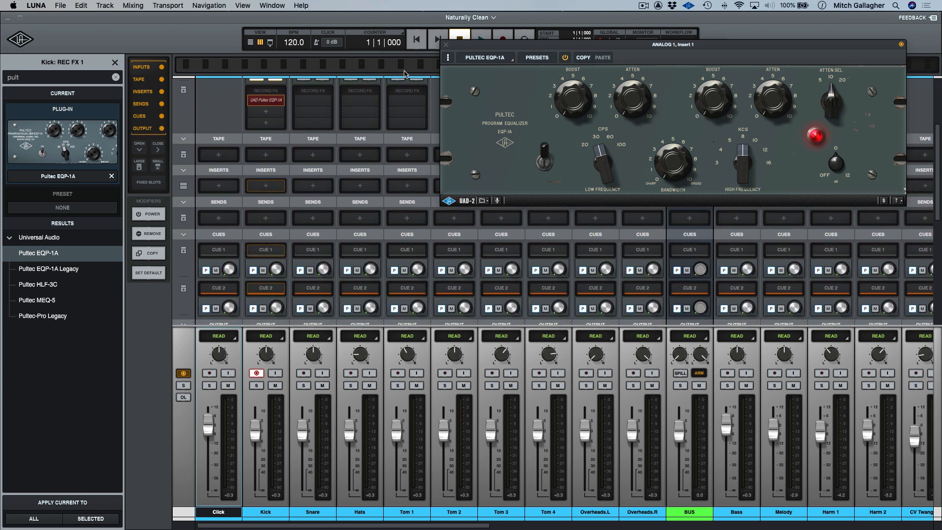
click(445, 46)
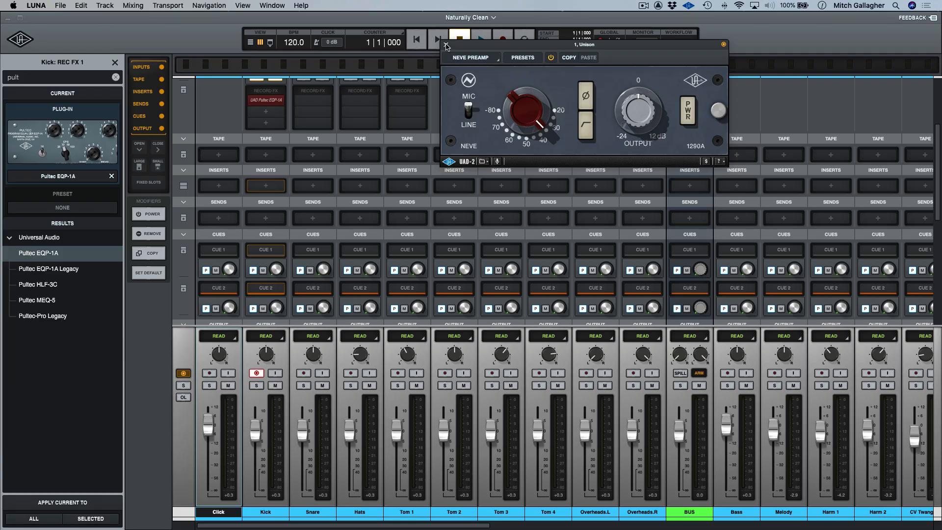
click(445, 46)
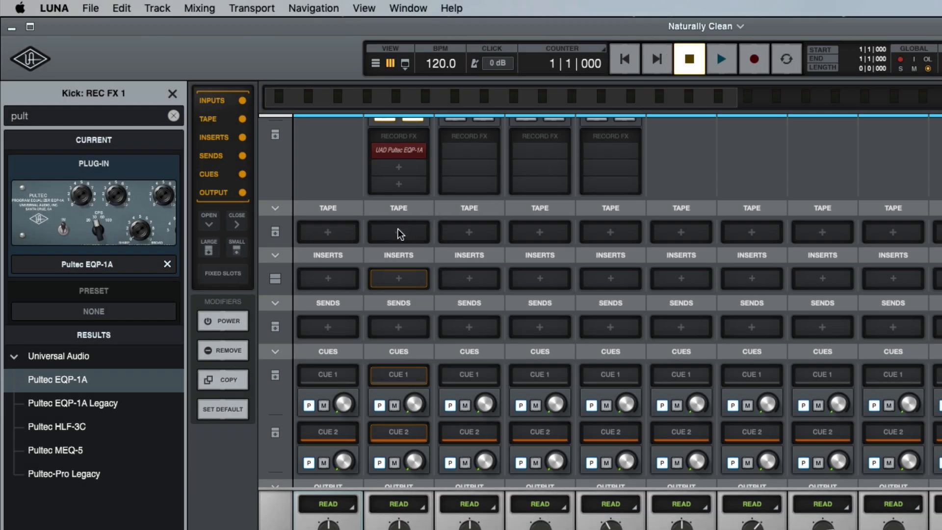
Load the Oxide tape machine into Kick's Tape slot and replace it with the Studer A800
click(398, 232)
click(145, 194)
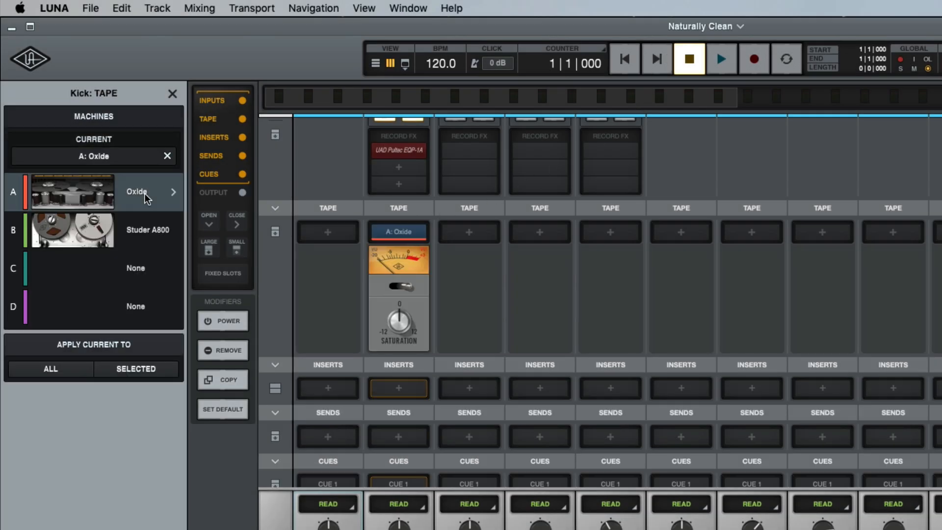
click(149, 227)
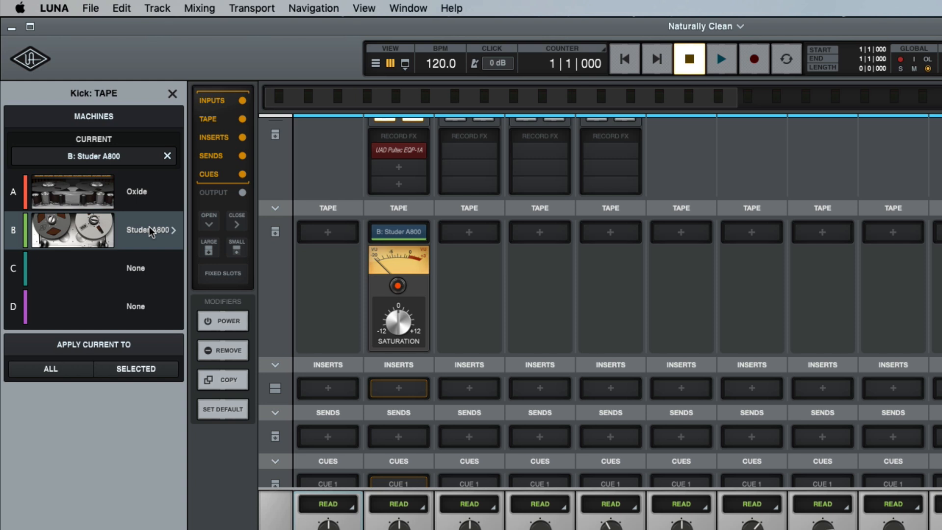
Search for "ada", load the ADA Flanger into Kick's first insert slot, and close its plug-in window
click(404, 390)
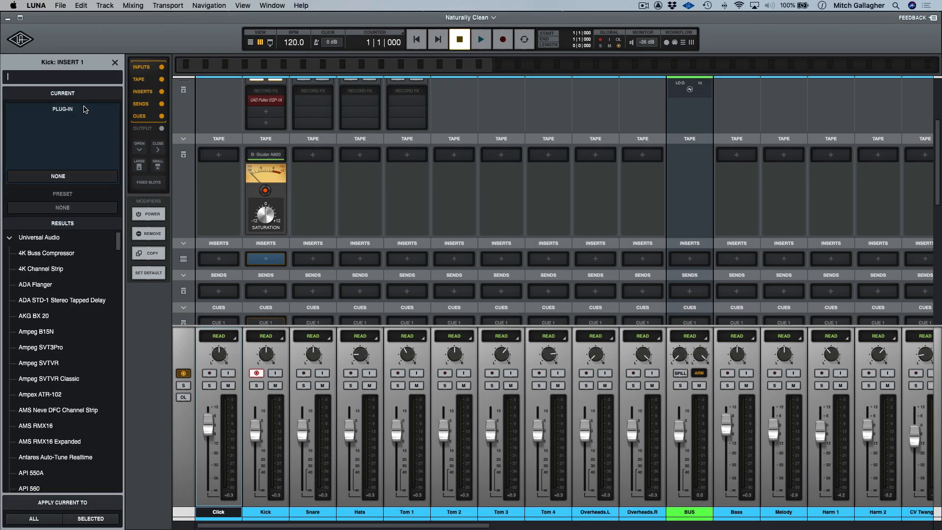
text(ada)
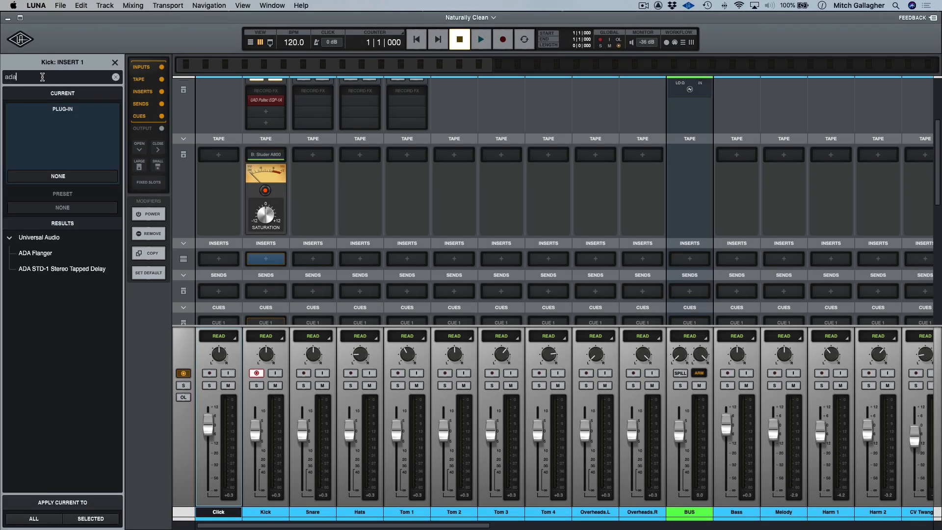
click(47, 254)
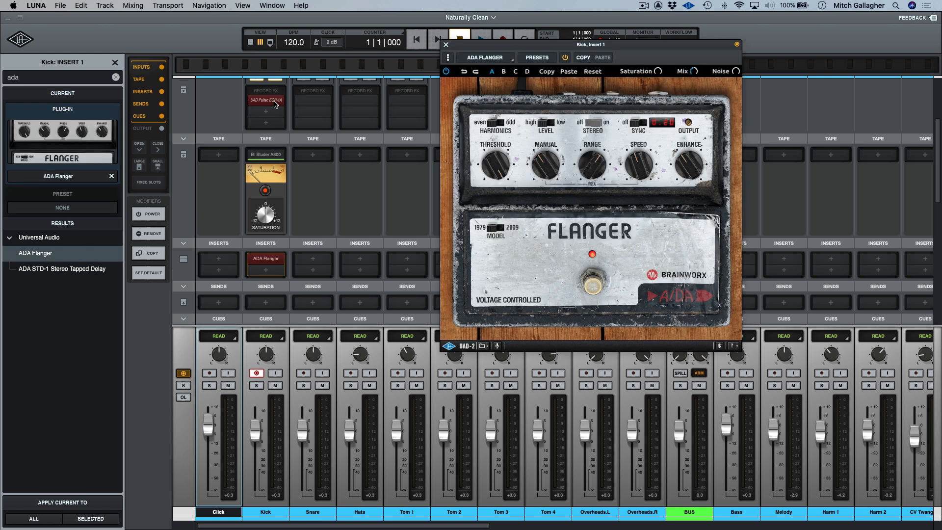
click(446, 47)
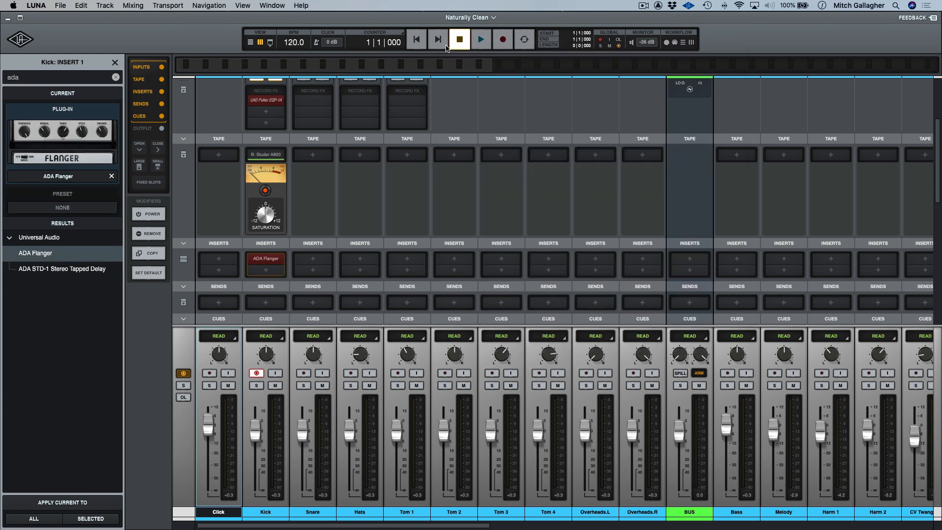
Route Kick's first send to BUS and enlarge that send row to show full fader controls
scroll(349, 178, down, 2)
scroll(349, 178, down, 5)
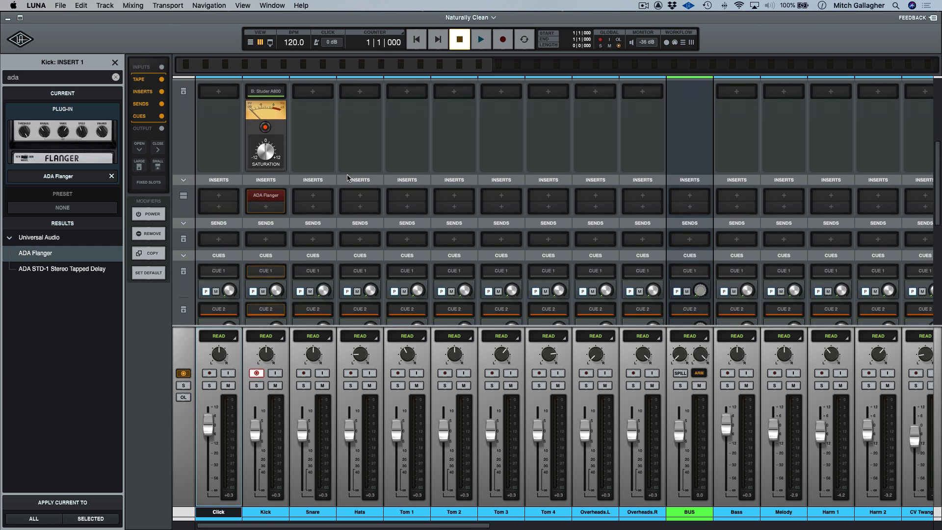
click(265, 224)
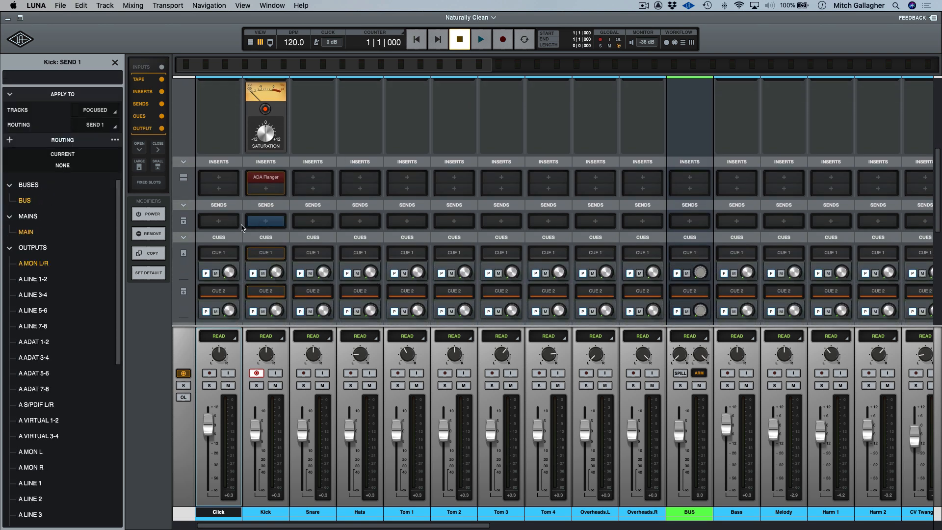
click(43, 203)
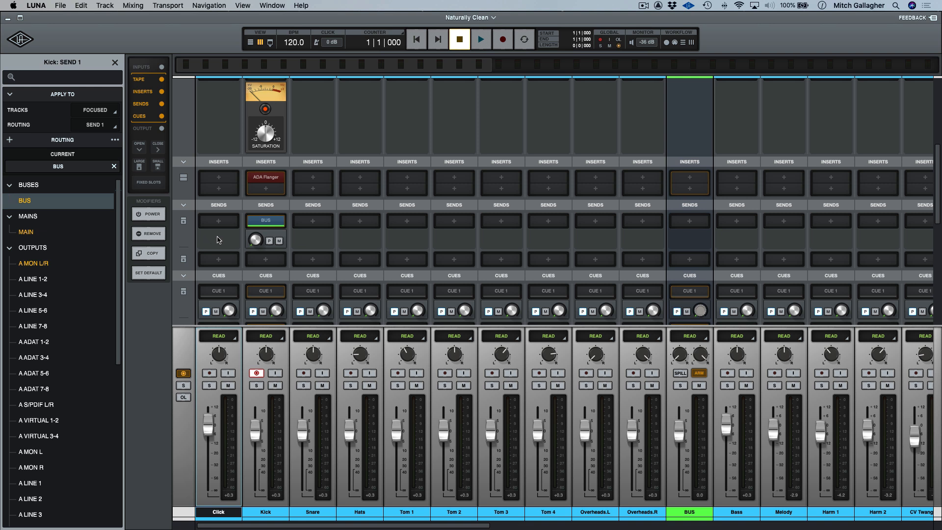
click(183, 220)
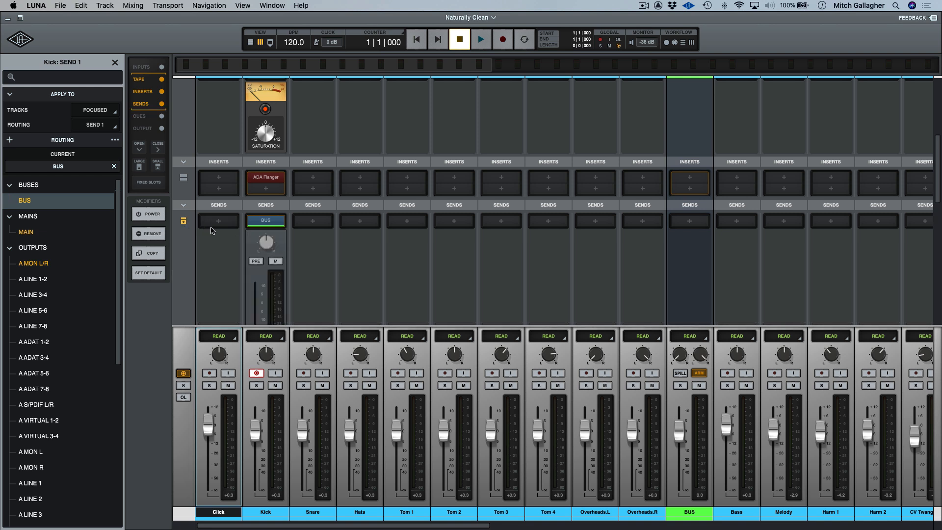
Enlarge the Cue 1 row to full fader controls and view the Cue 2 and Output sections
scroll(207, 226, down, 6)
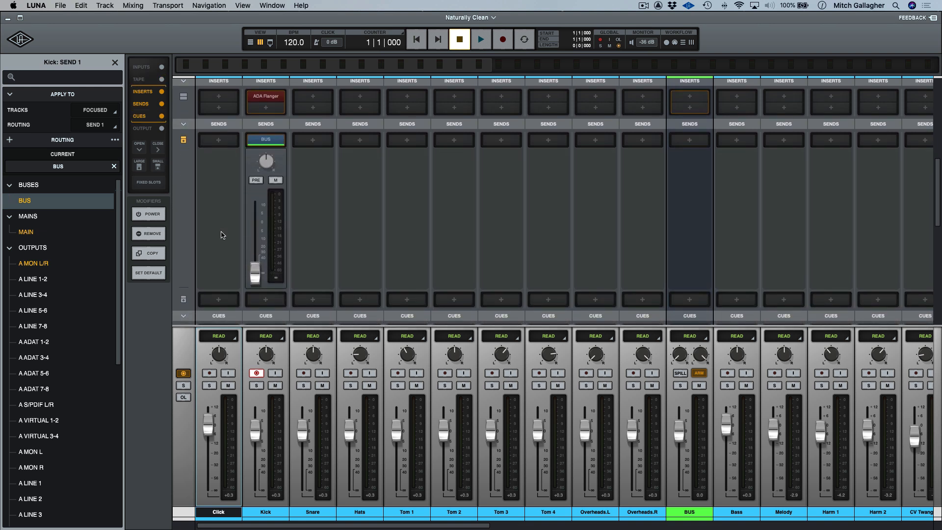
scroll(222, 234, down, 12)
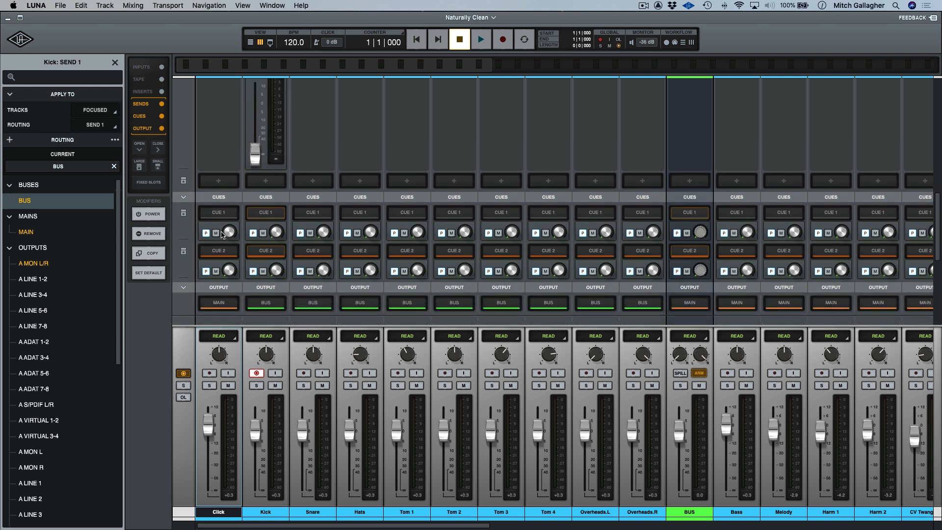
scroll(221, 234, down, 1)
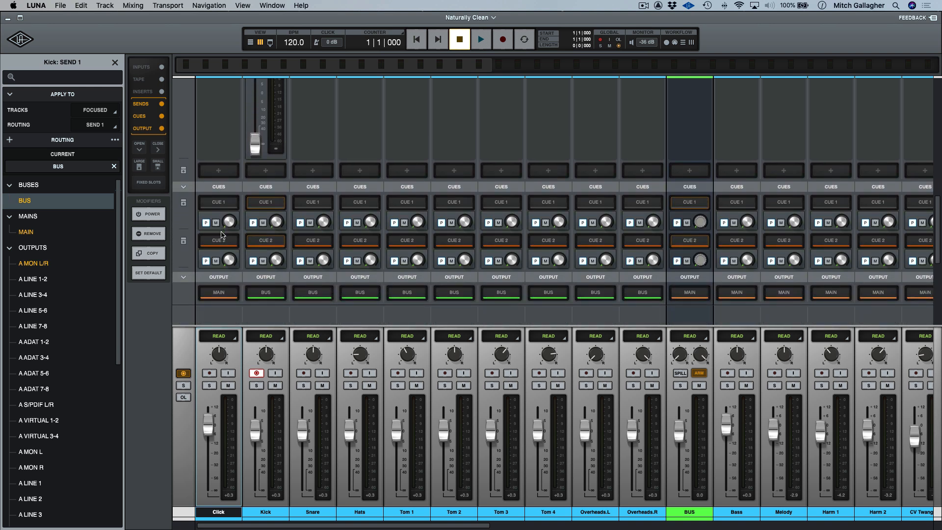
click(184, 204)
scroll(219, 215, down, 9)
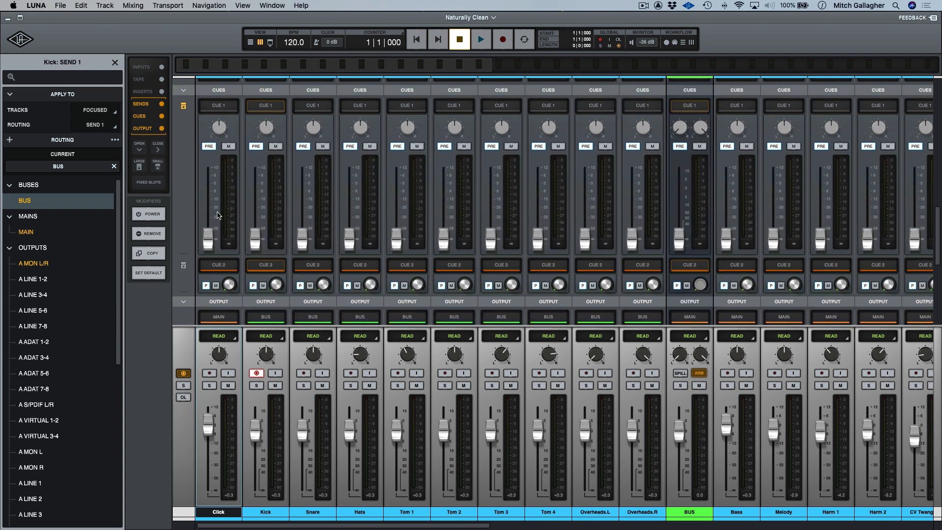
scroll(219, 215, down, 3)
scroll(217, 215, up, 1)
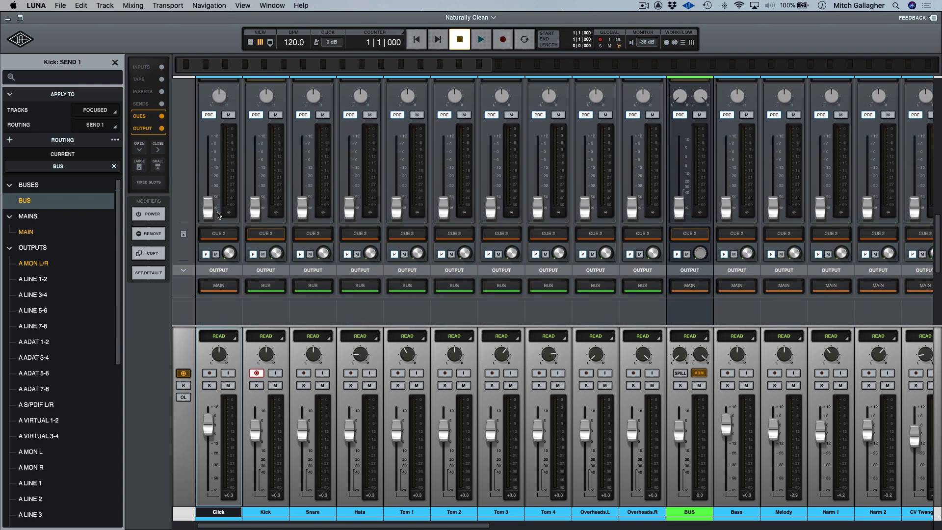
Try the mixer's Power, Remove and Copy modifiers without applying them to any slot
click(156, 214)
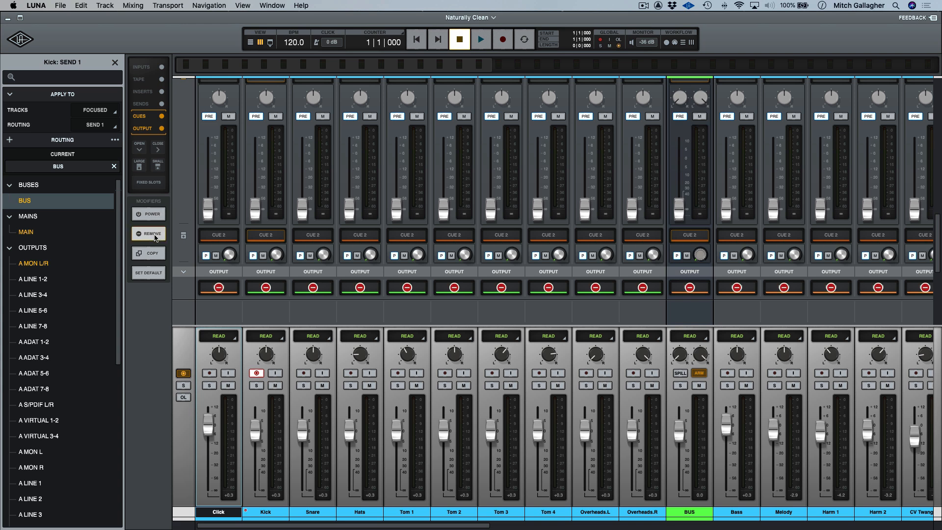
click(152, 233)
click(152, 253)
click(152, 253)
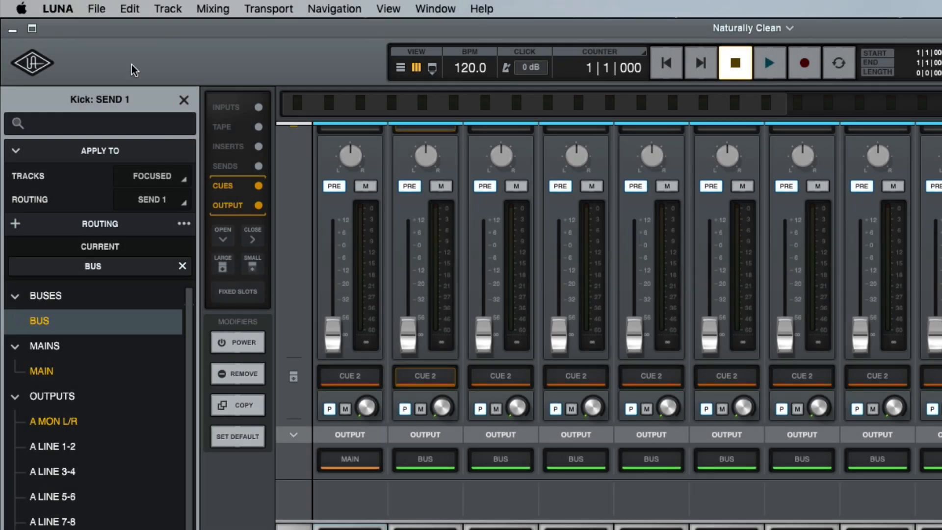
Look up the export command for the Naturally Clean session
click(98, 9)
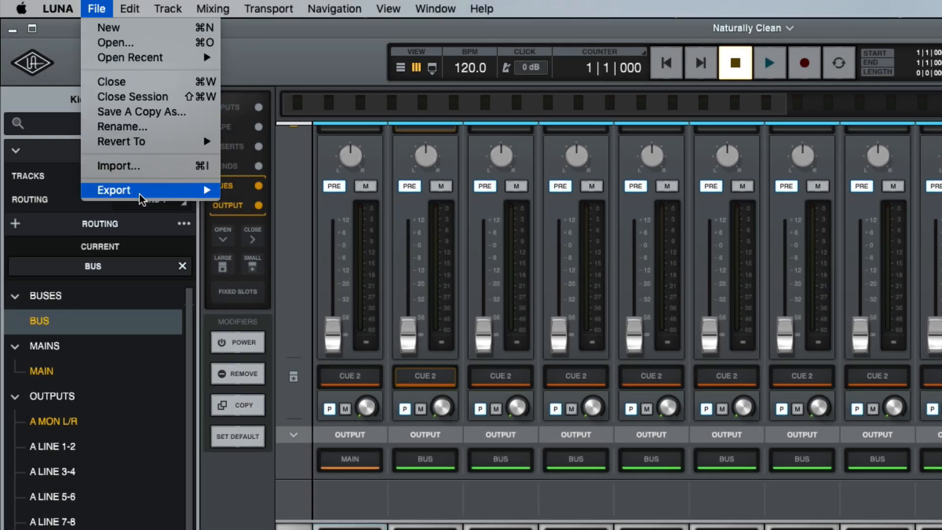
mouse_move(156, 194)
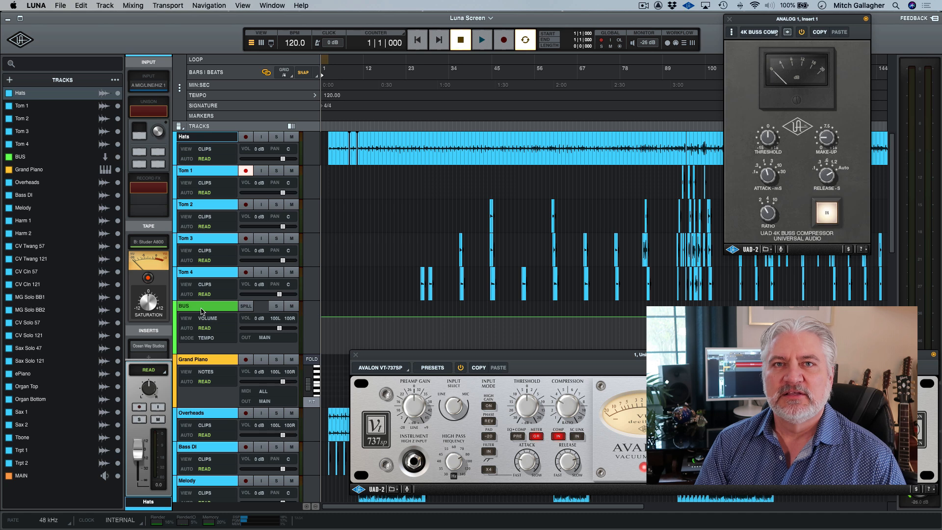
Select the Grand Piano track in Luna Screen, open its Ravel instrument, and reposition the instrument window
click(201, 309)
click(199, 360)
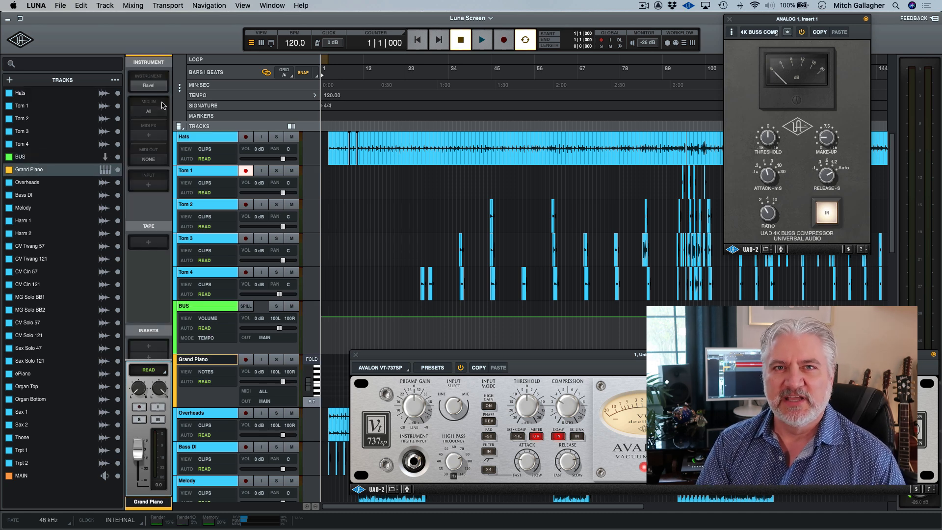
click(153, 88)
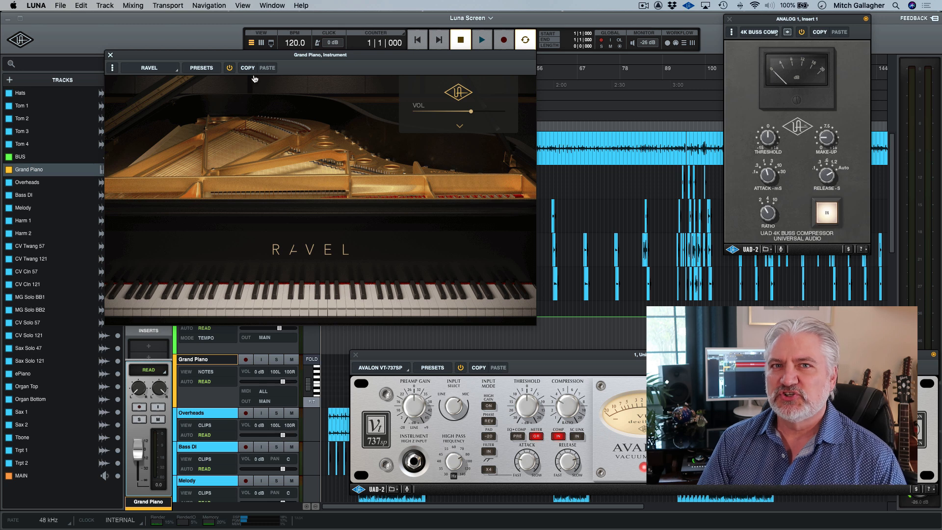
drag(269, 55, 325, 73)
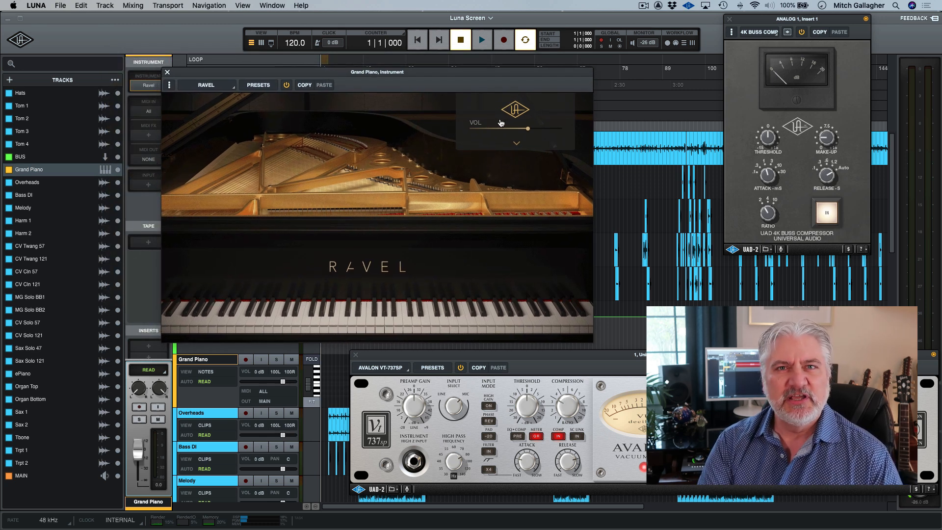